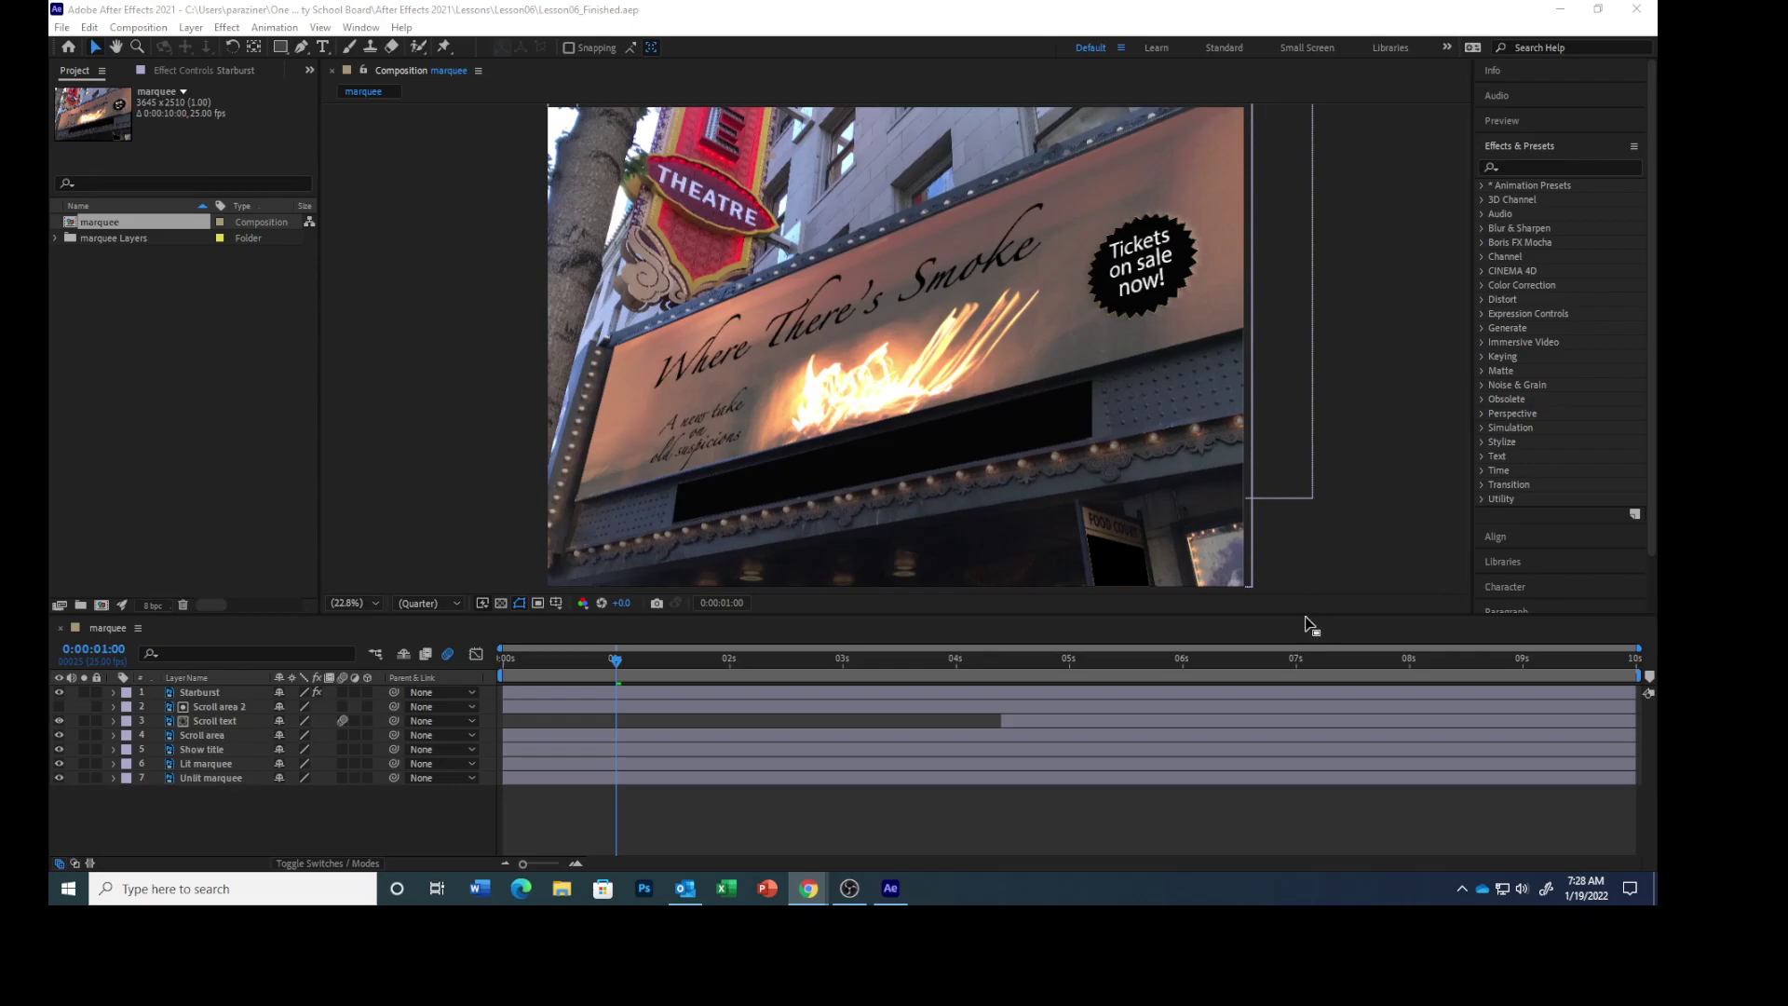
# - Return the marquee composition to frame 0:00:00:00 and select the Lit marquee layer
pyautogui.click(679, 812)
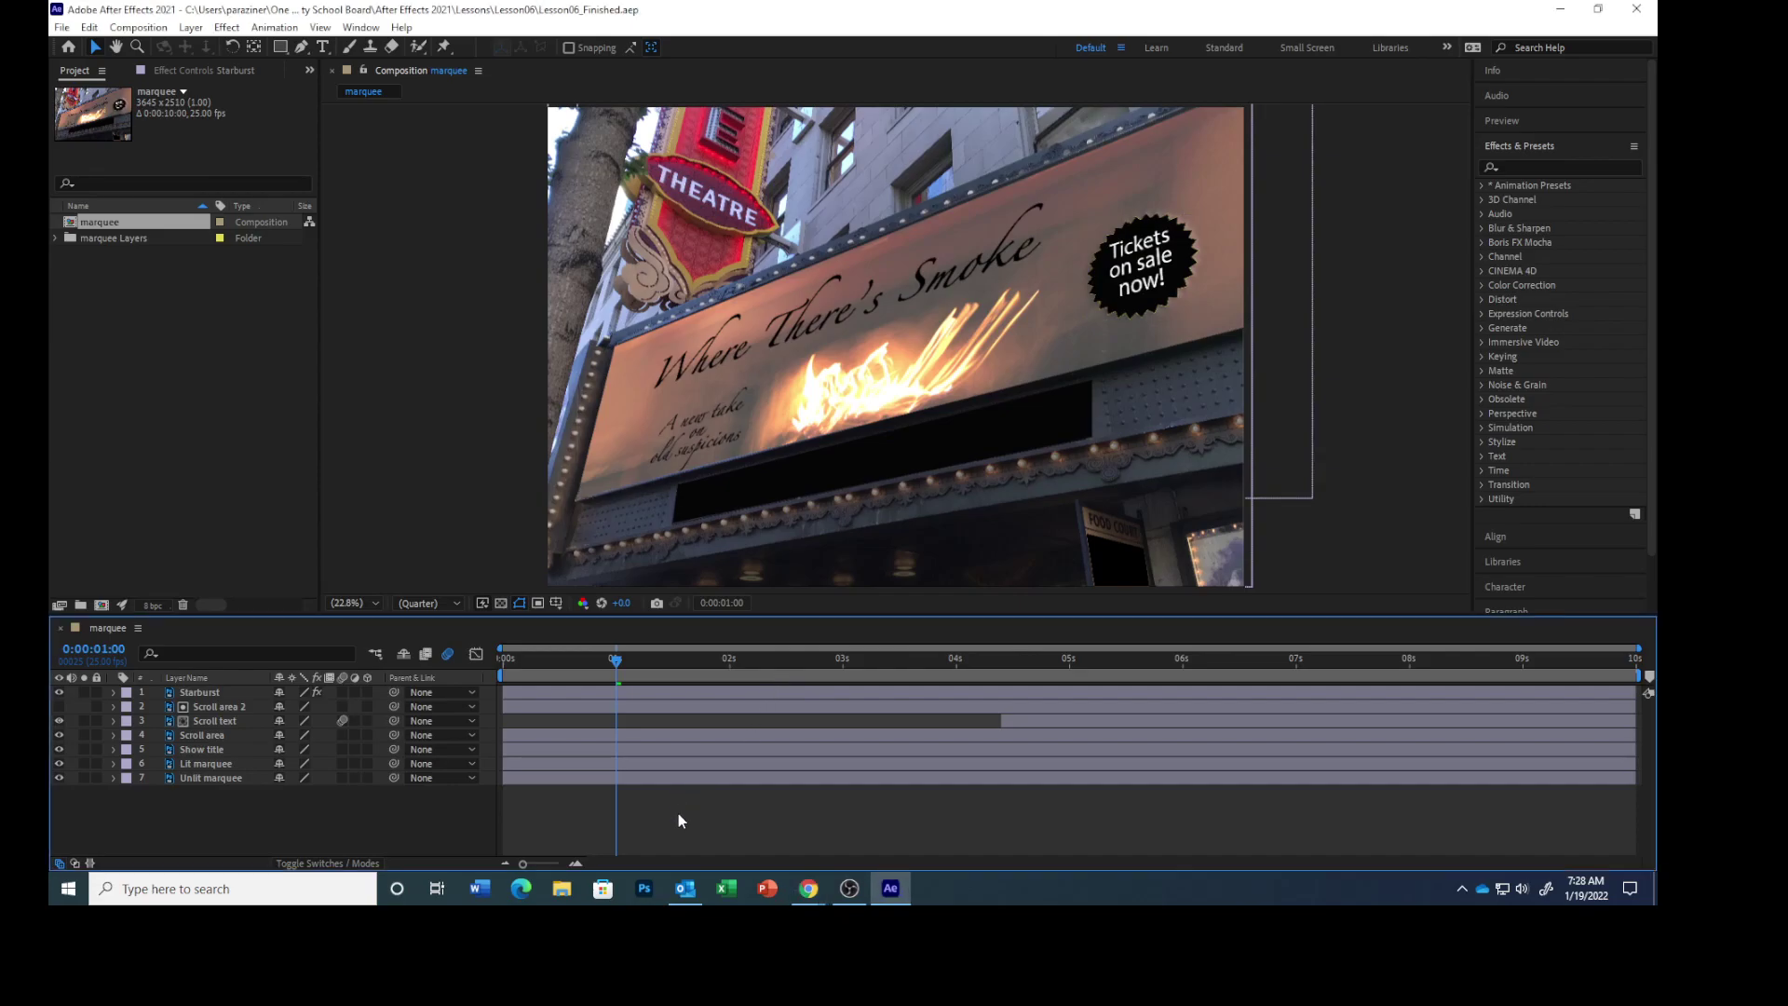
pyautogui.press('Home')
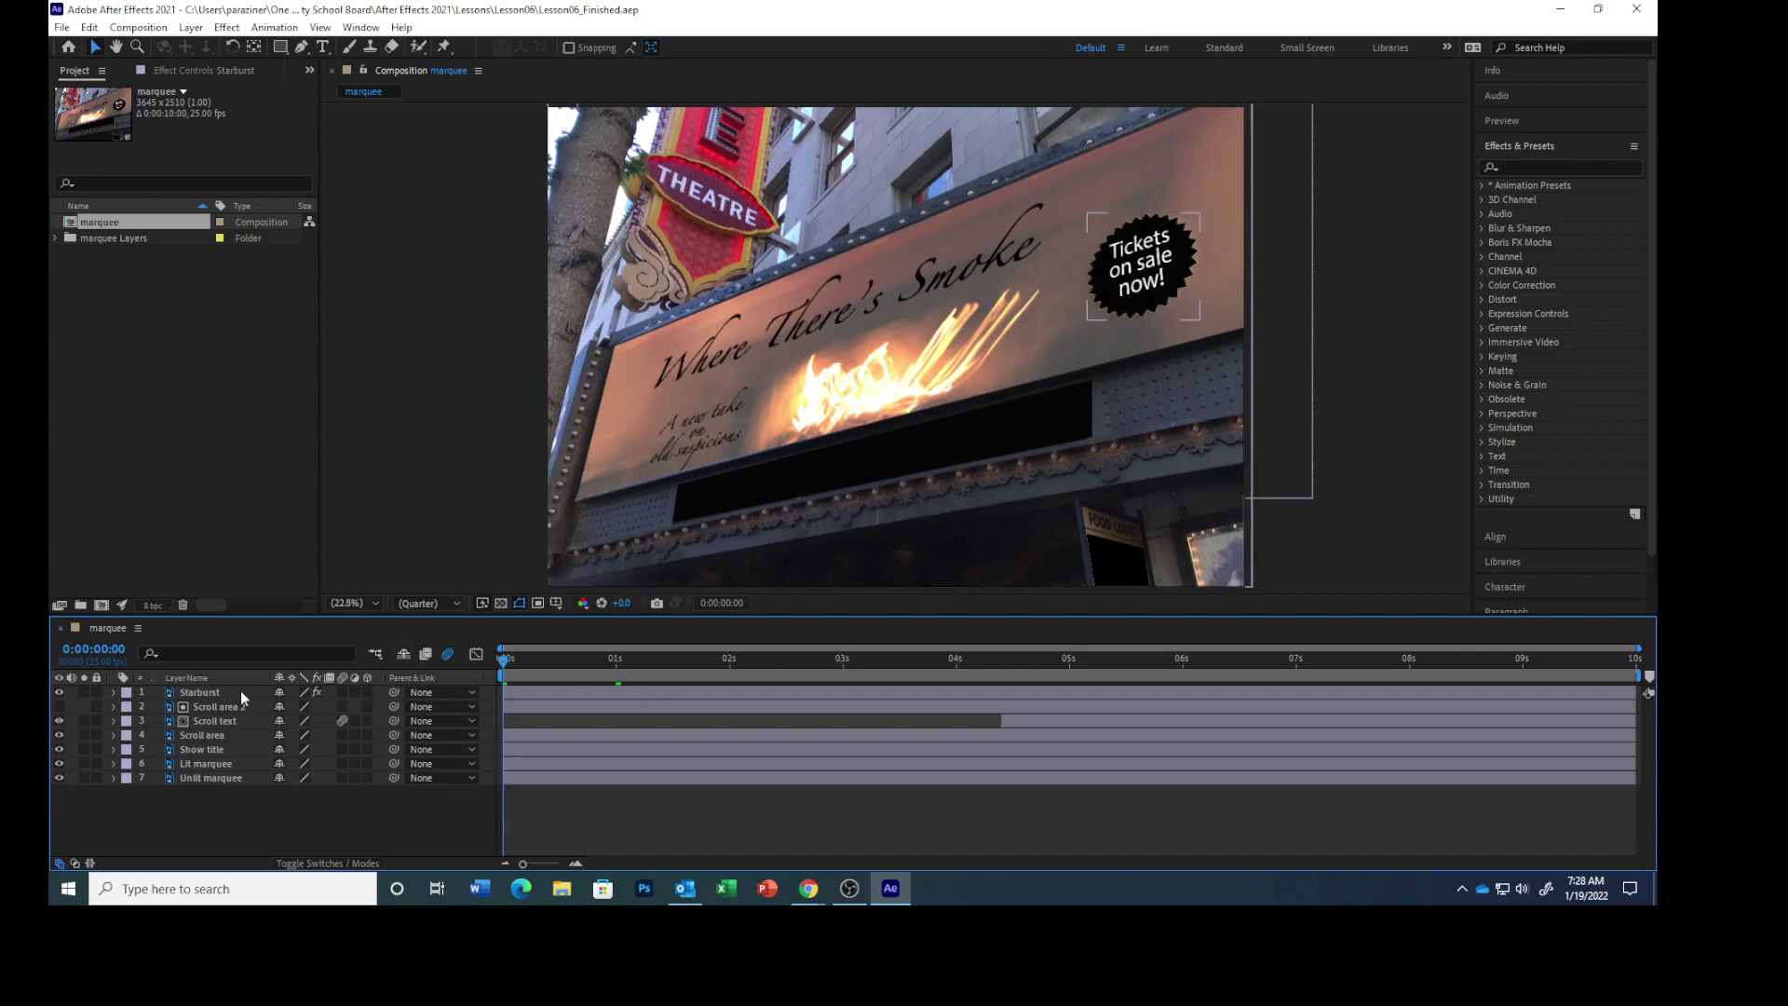
pyautogui.click(203, 763)
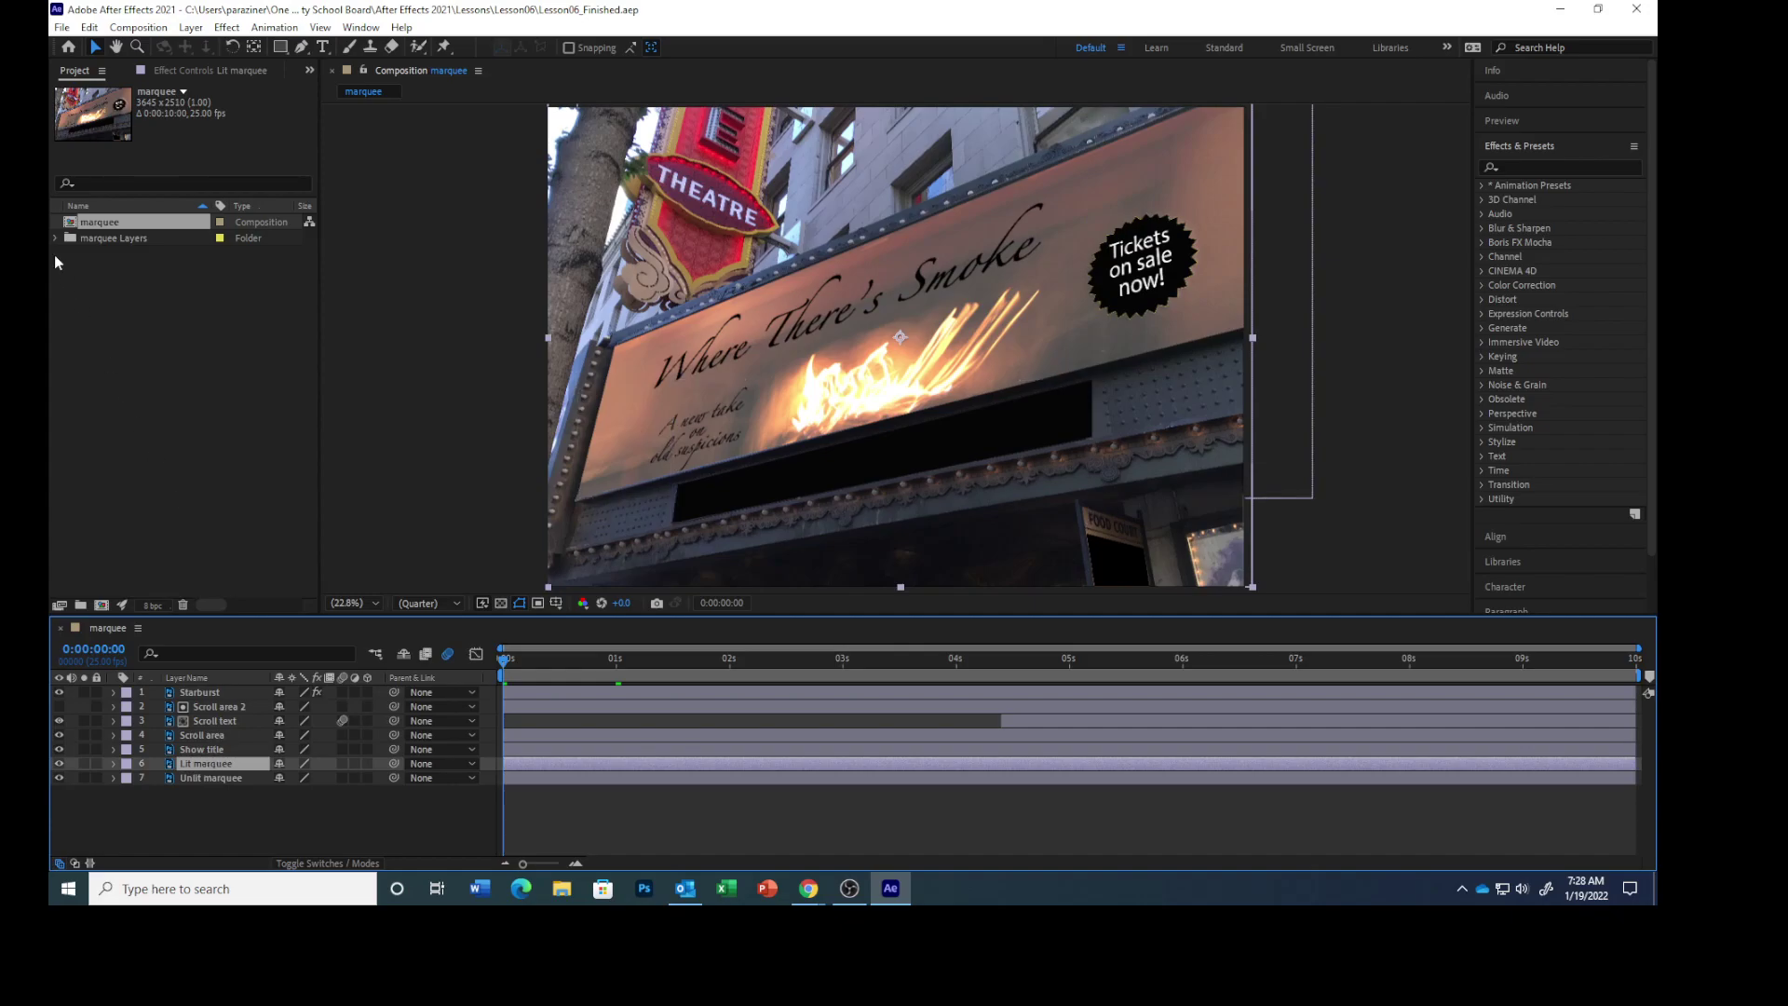
# - Duplicate the Lit marquee layer with Edit > Duplicate to create Lit marquee 2
pyautogui.click(89, 27)
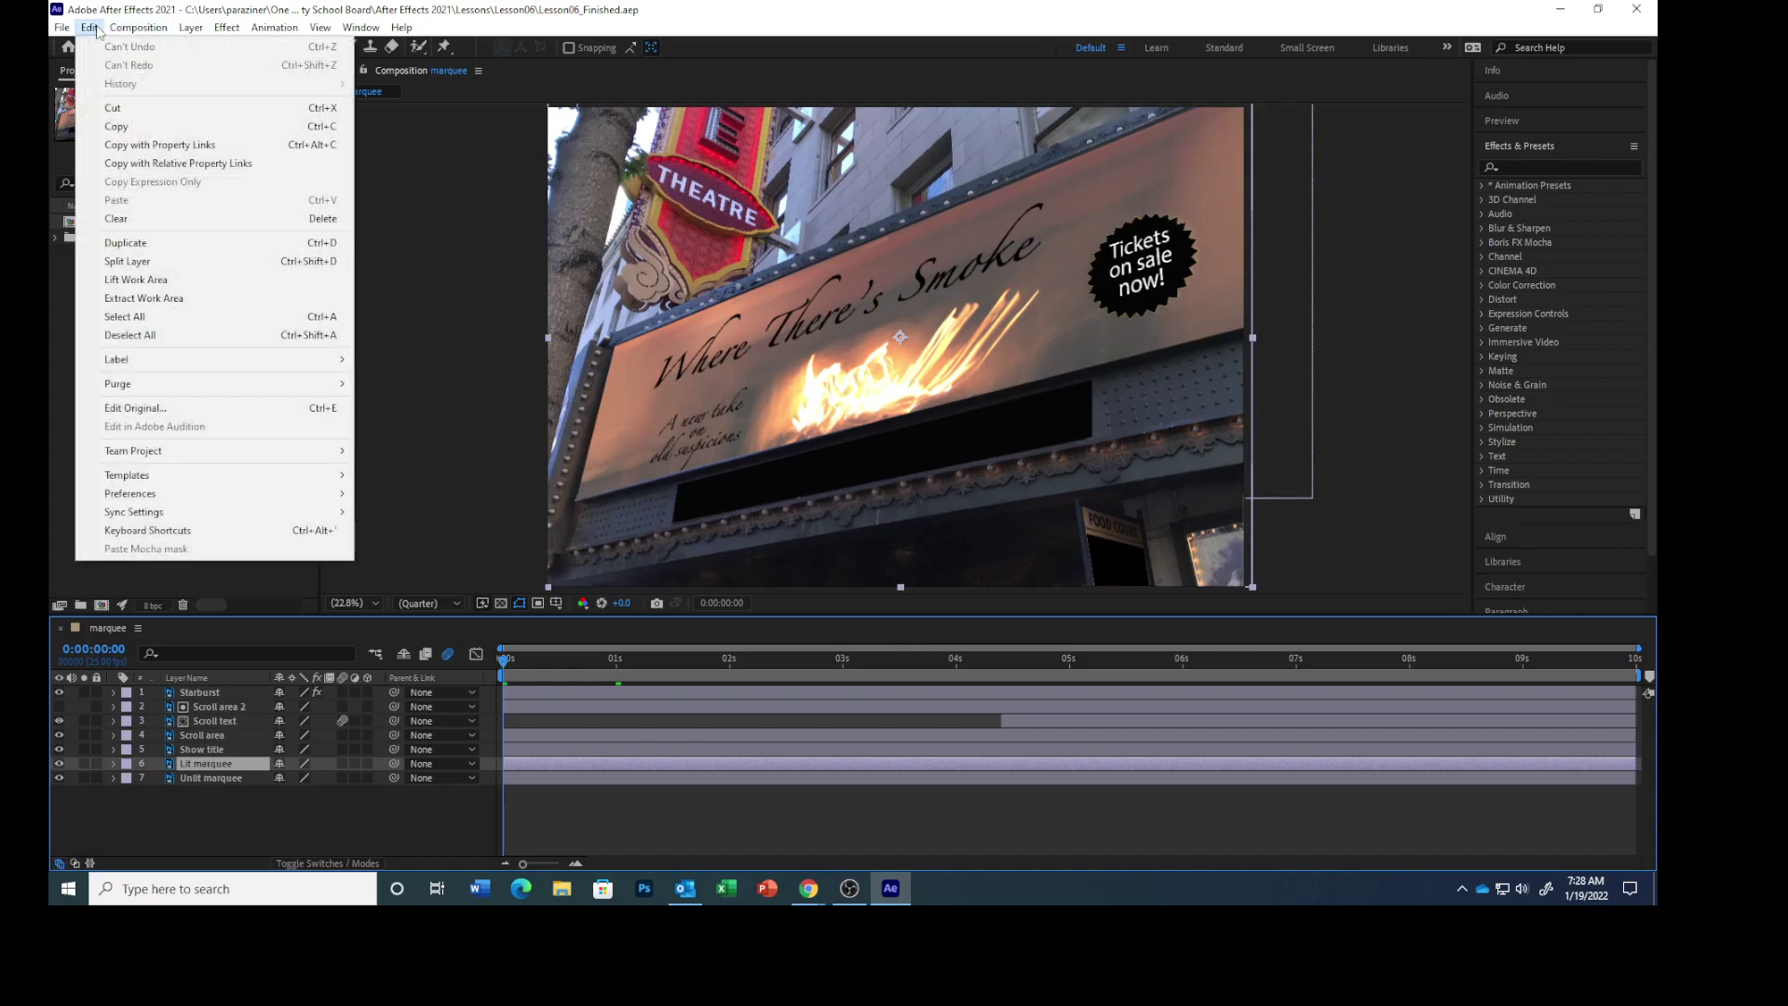
pyautogui.click(136, 243)
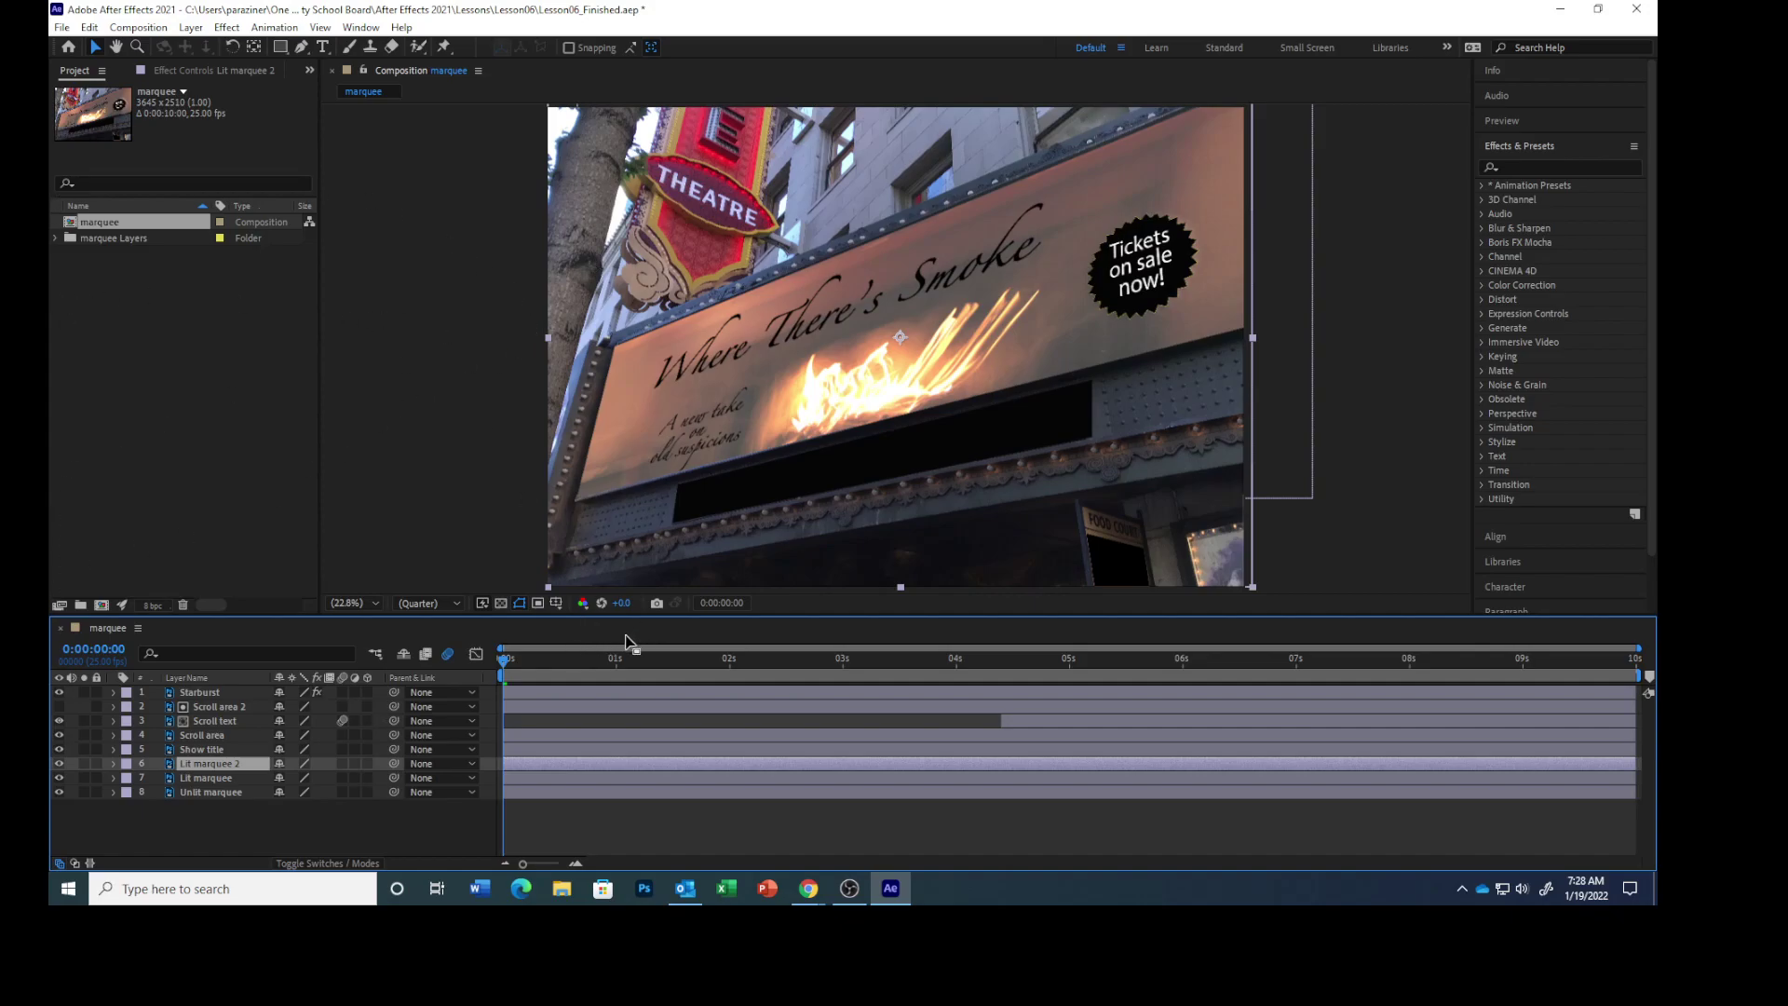
# - With the Pen tool, trace a closed mask on Lit marquee 2 around the sky, Theatre sign and tree
pyautogui.click(300, 48)
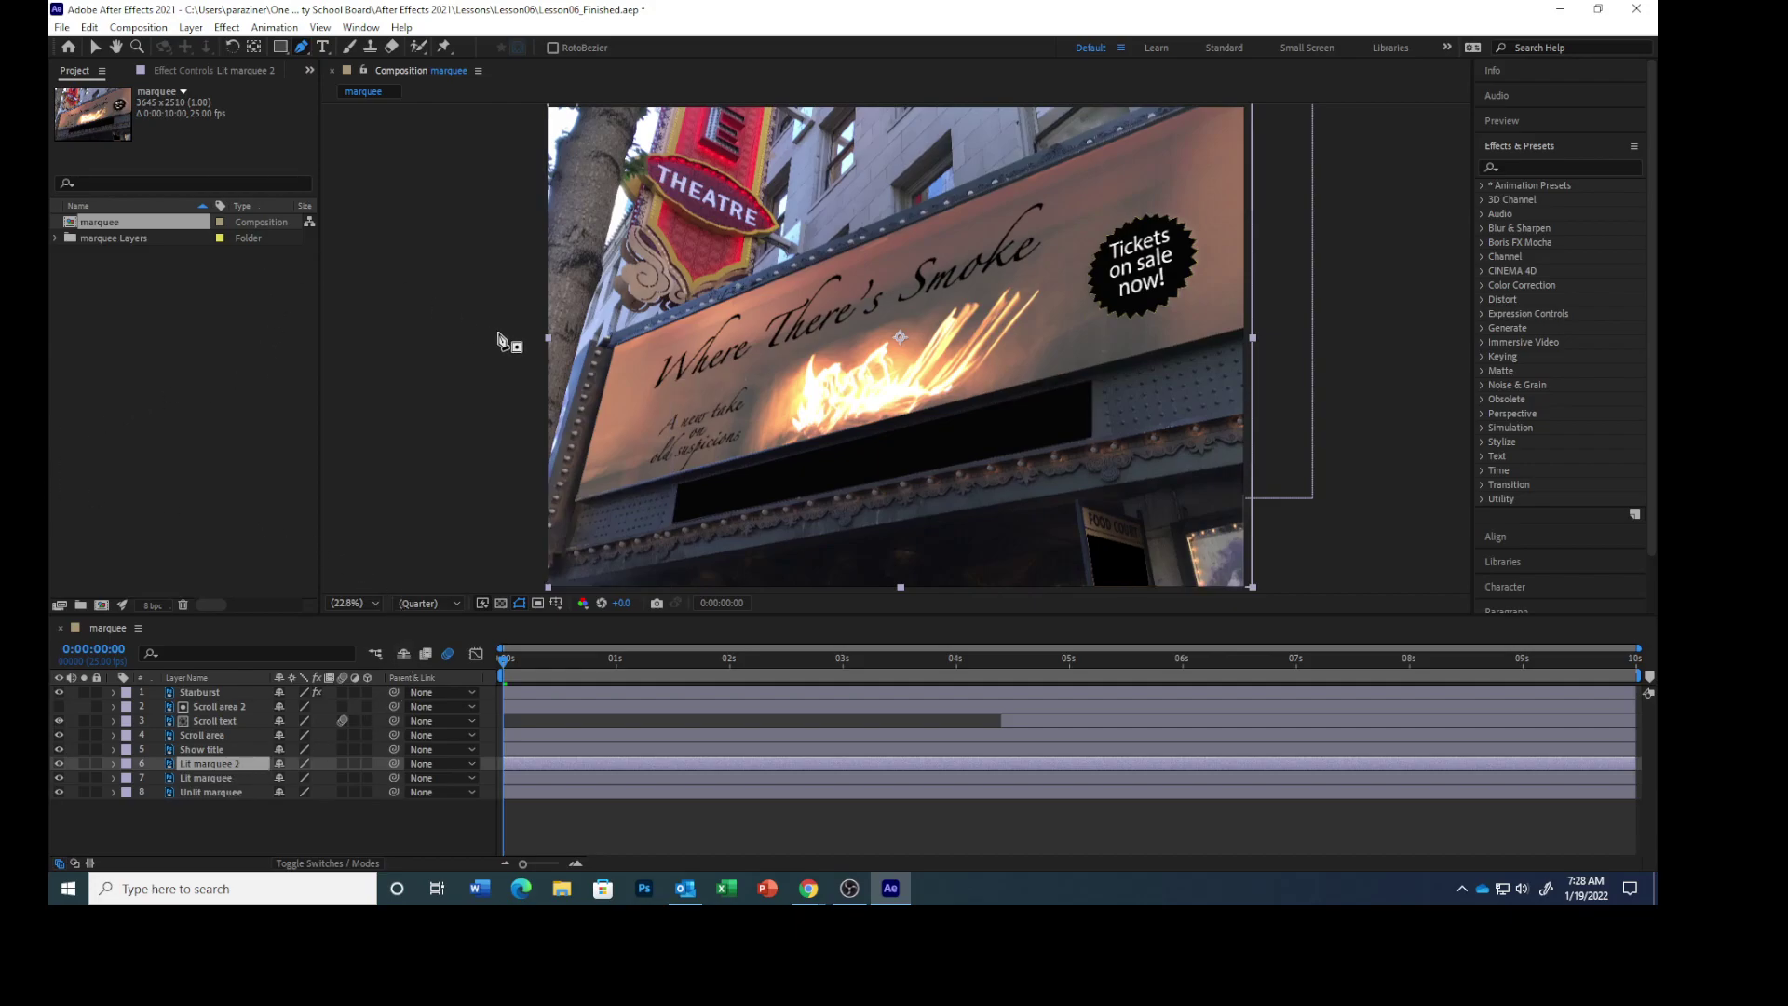
pyautogui.click(596, 345)
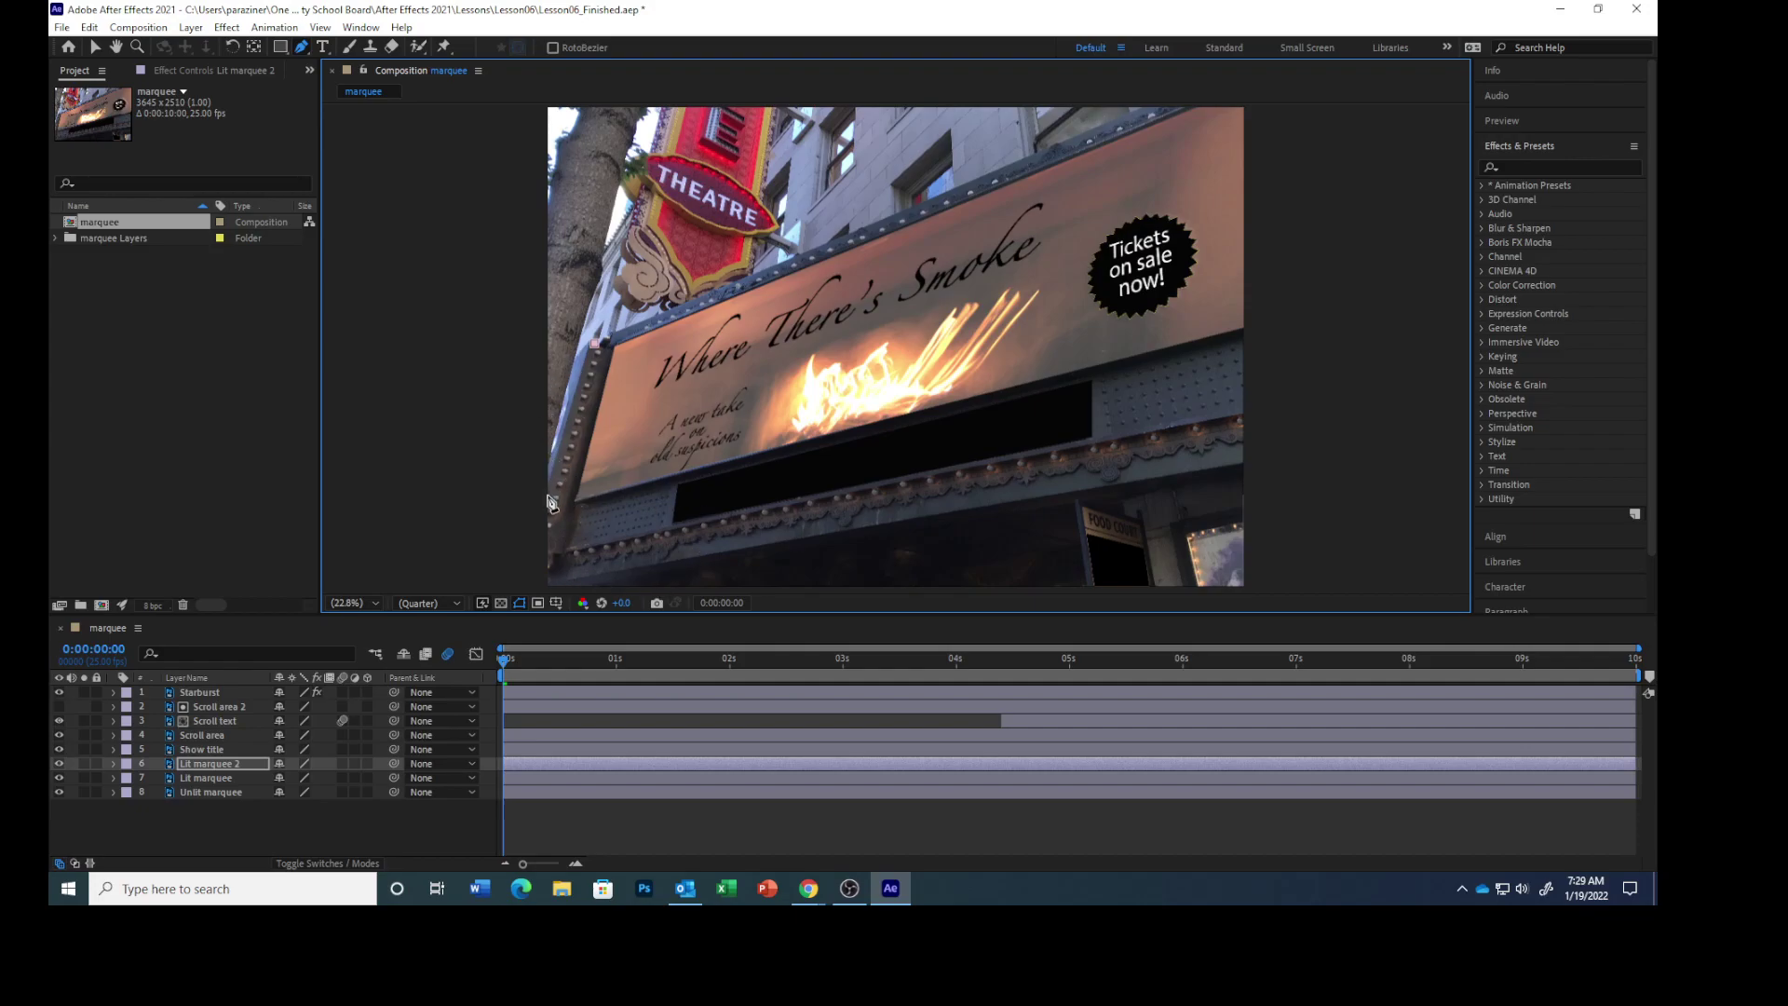
pyautogui.moveTo(550, 487); pyautogui.dragTo(524, 487)
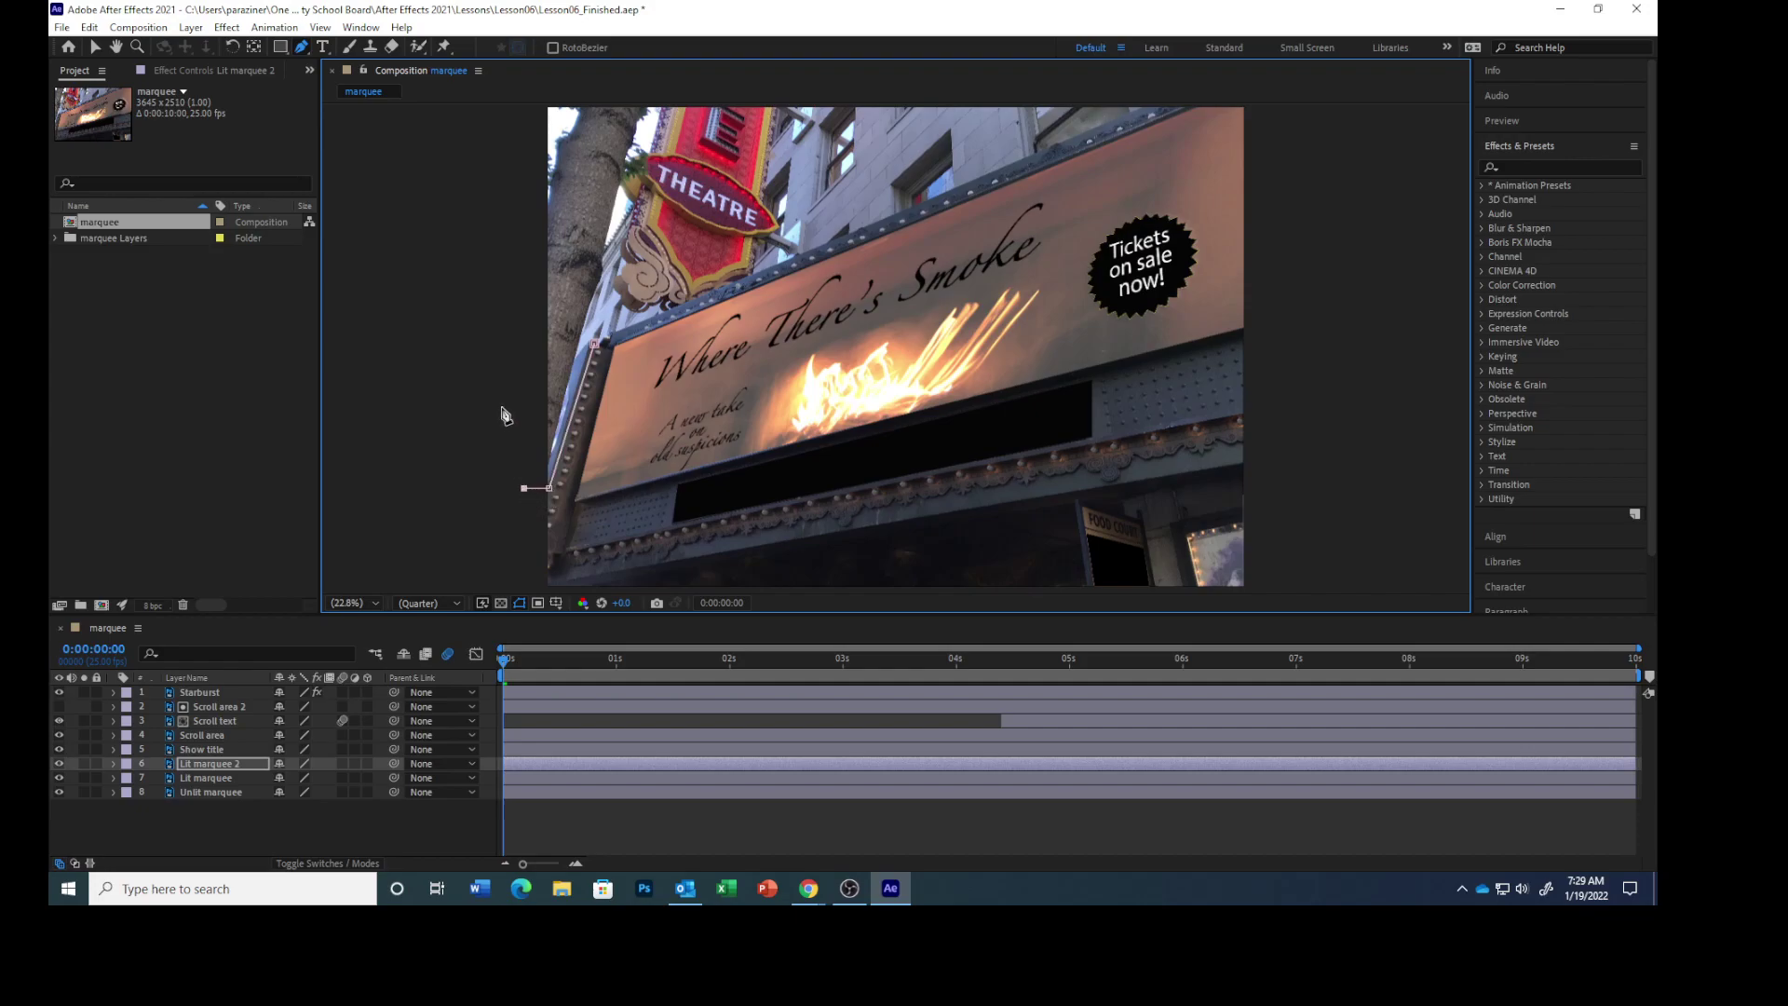
pyautogui.click(523, 105)
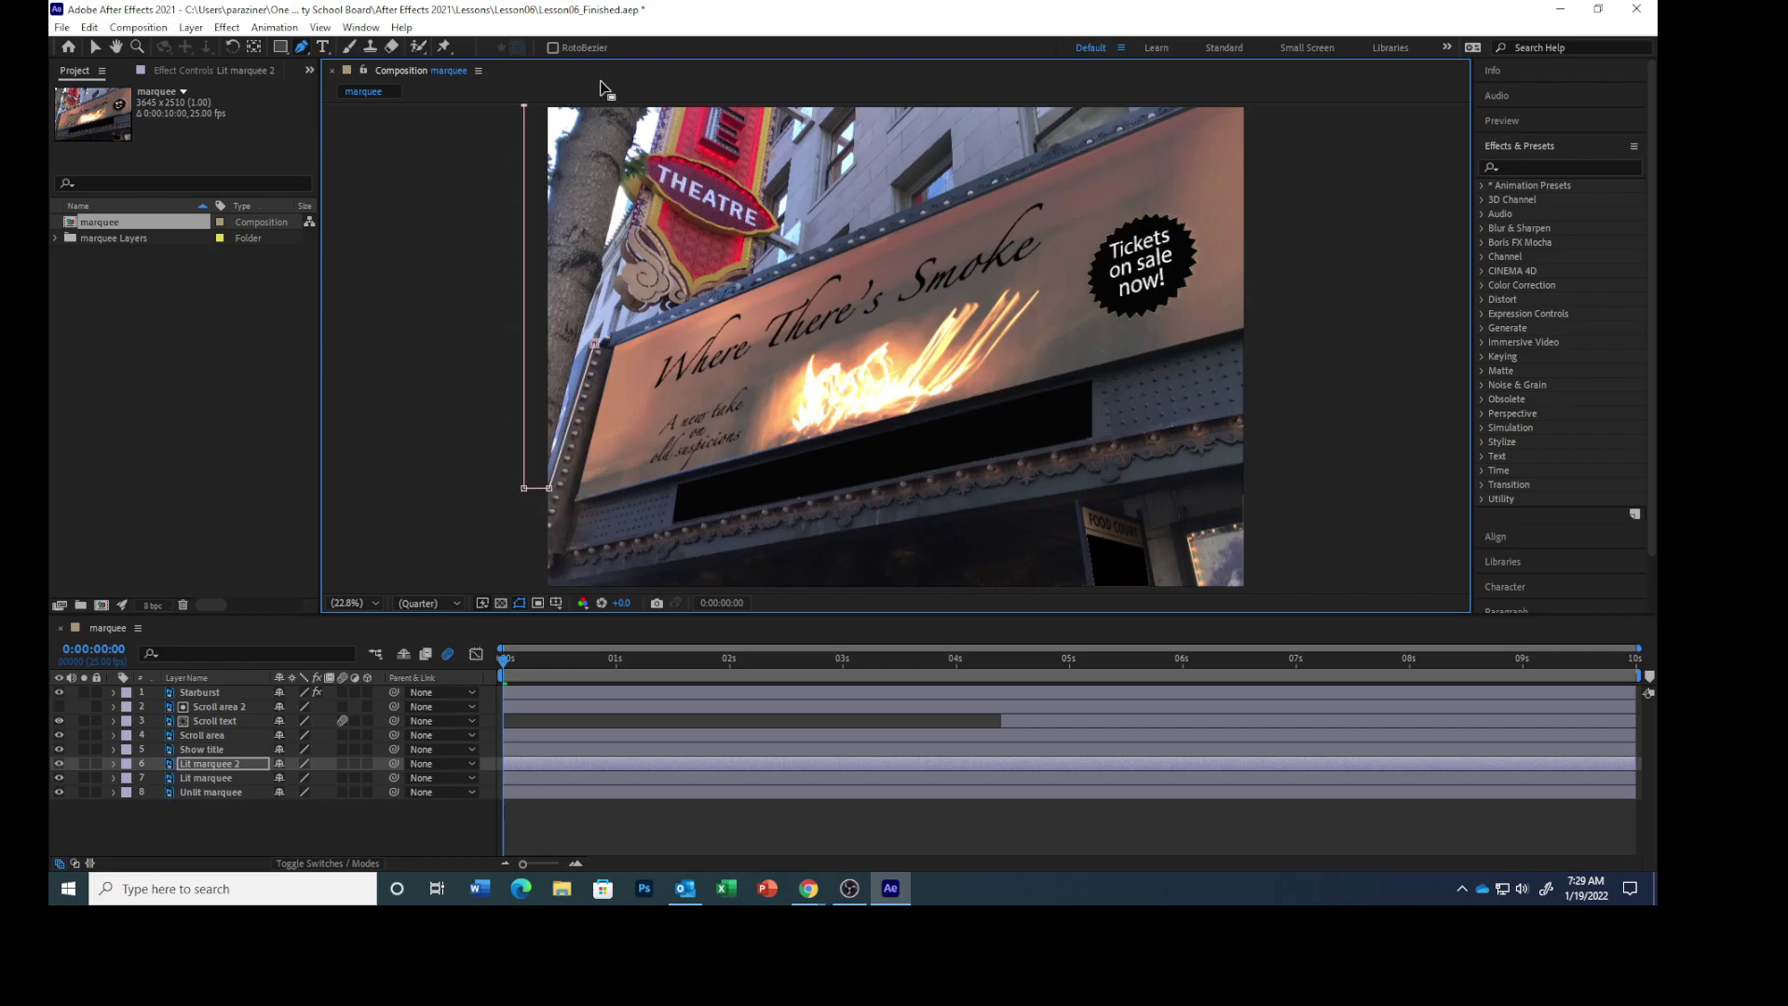
pyautogui.click(1201, 105)
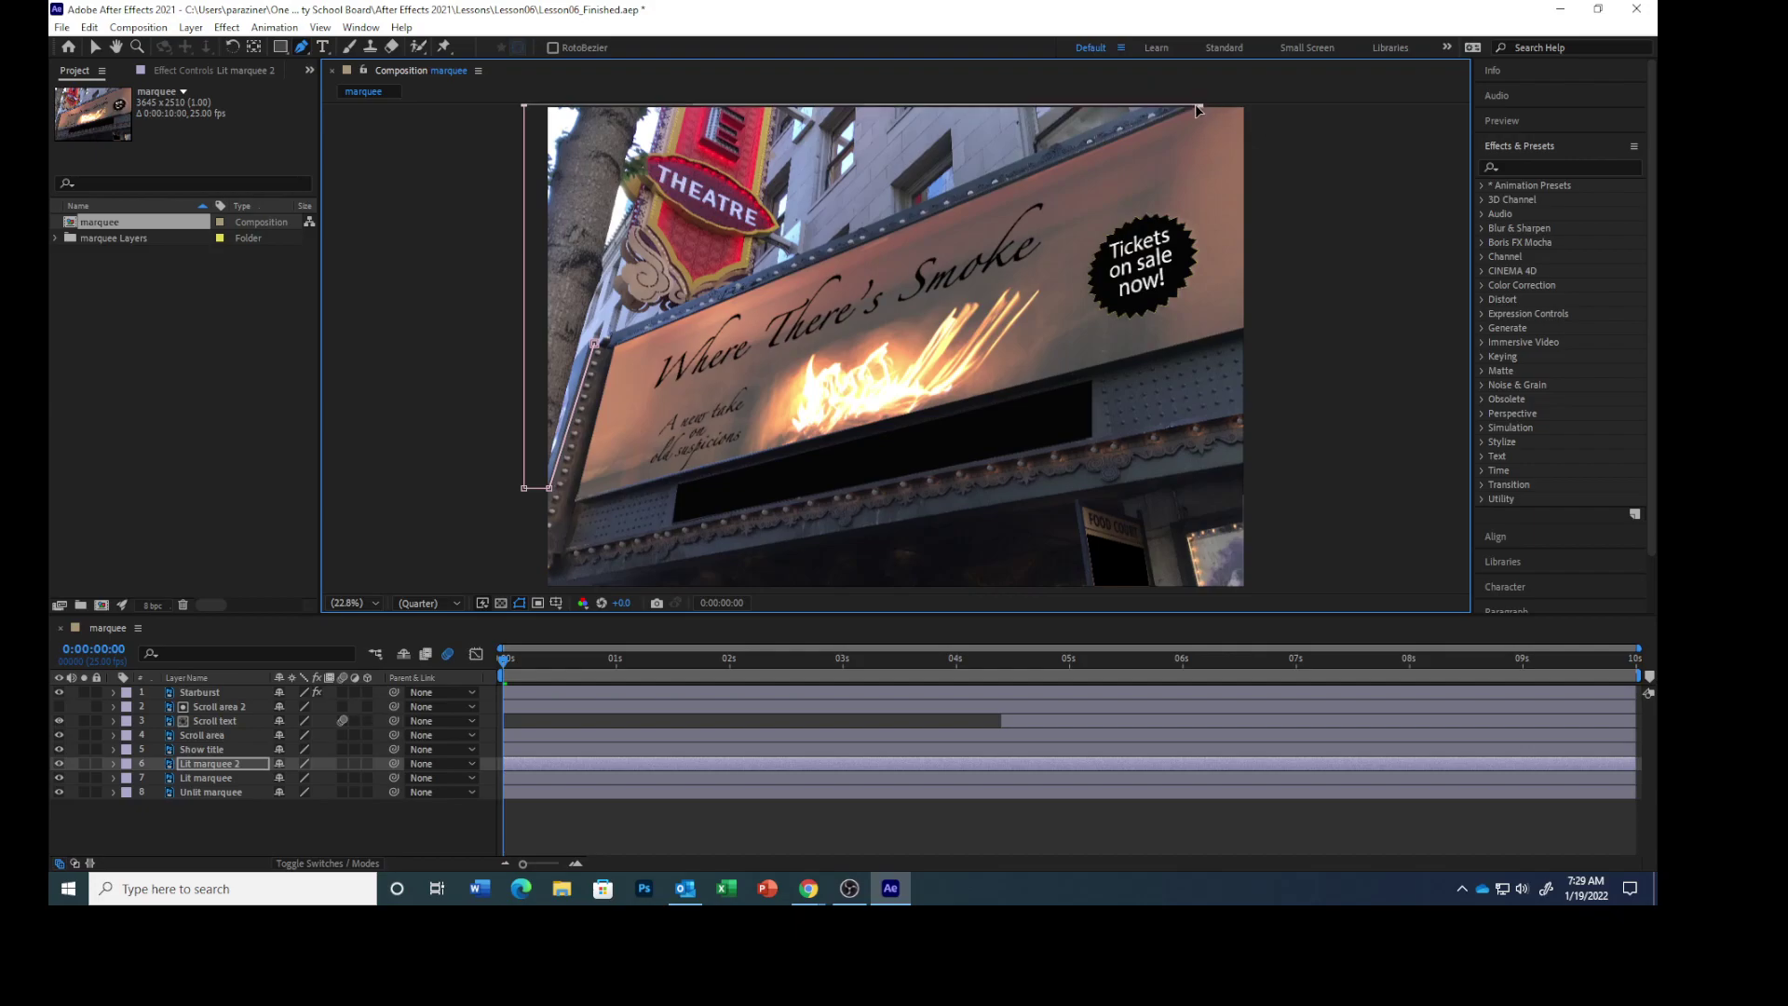
pyautogui.click(753, 273)
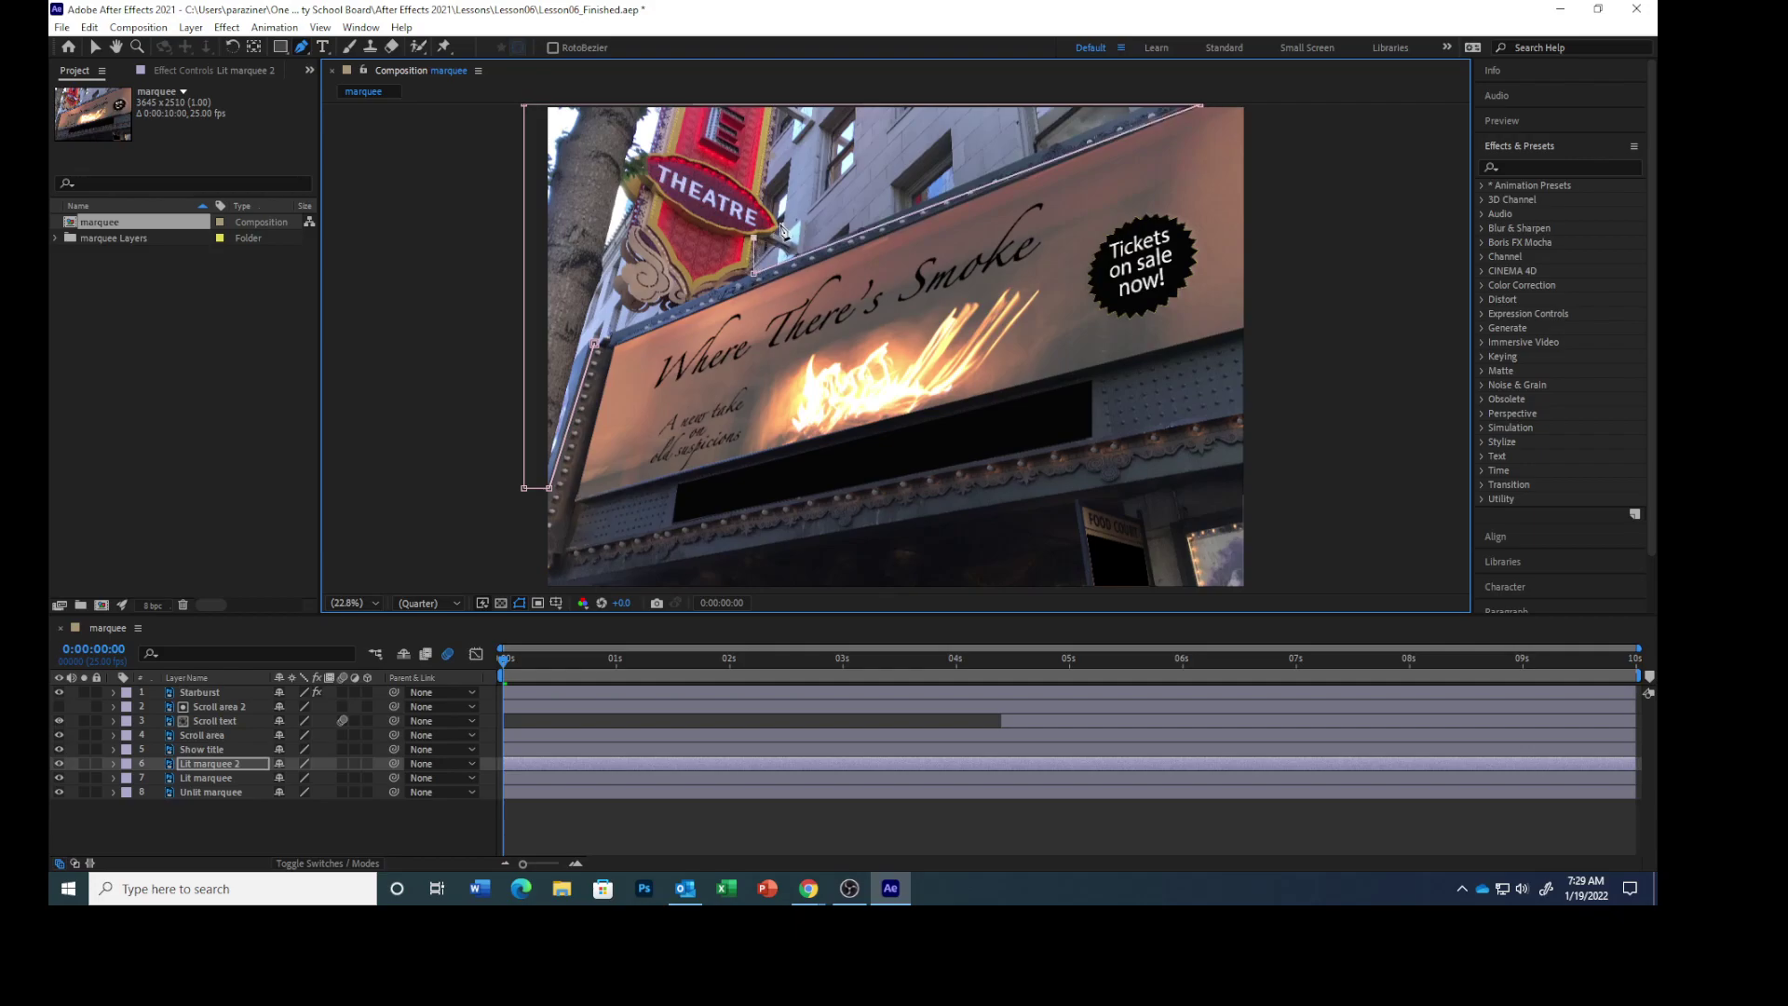
pyautogui.moveTo(770, 214); pyautogui.dragTo(779, 229)
pyautogui.click(663, 110)
pyautogui.click(618, 168)
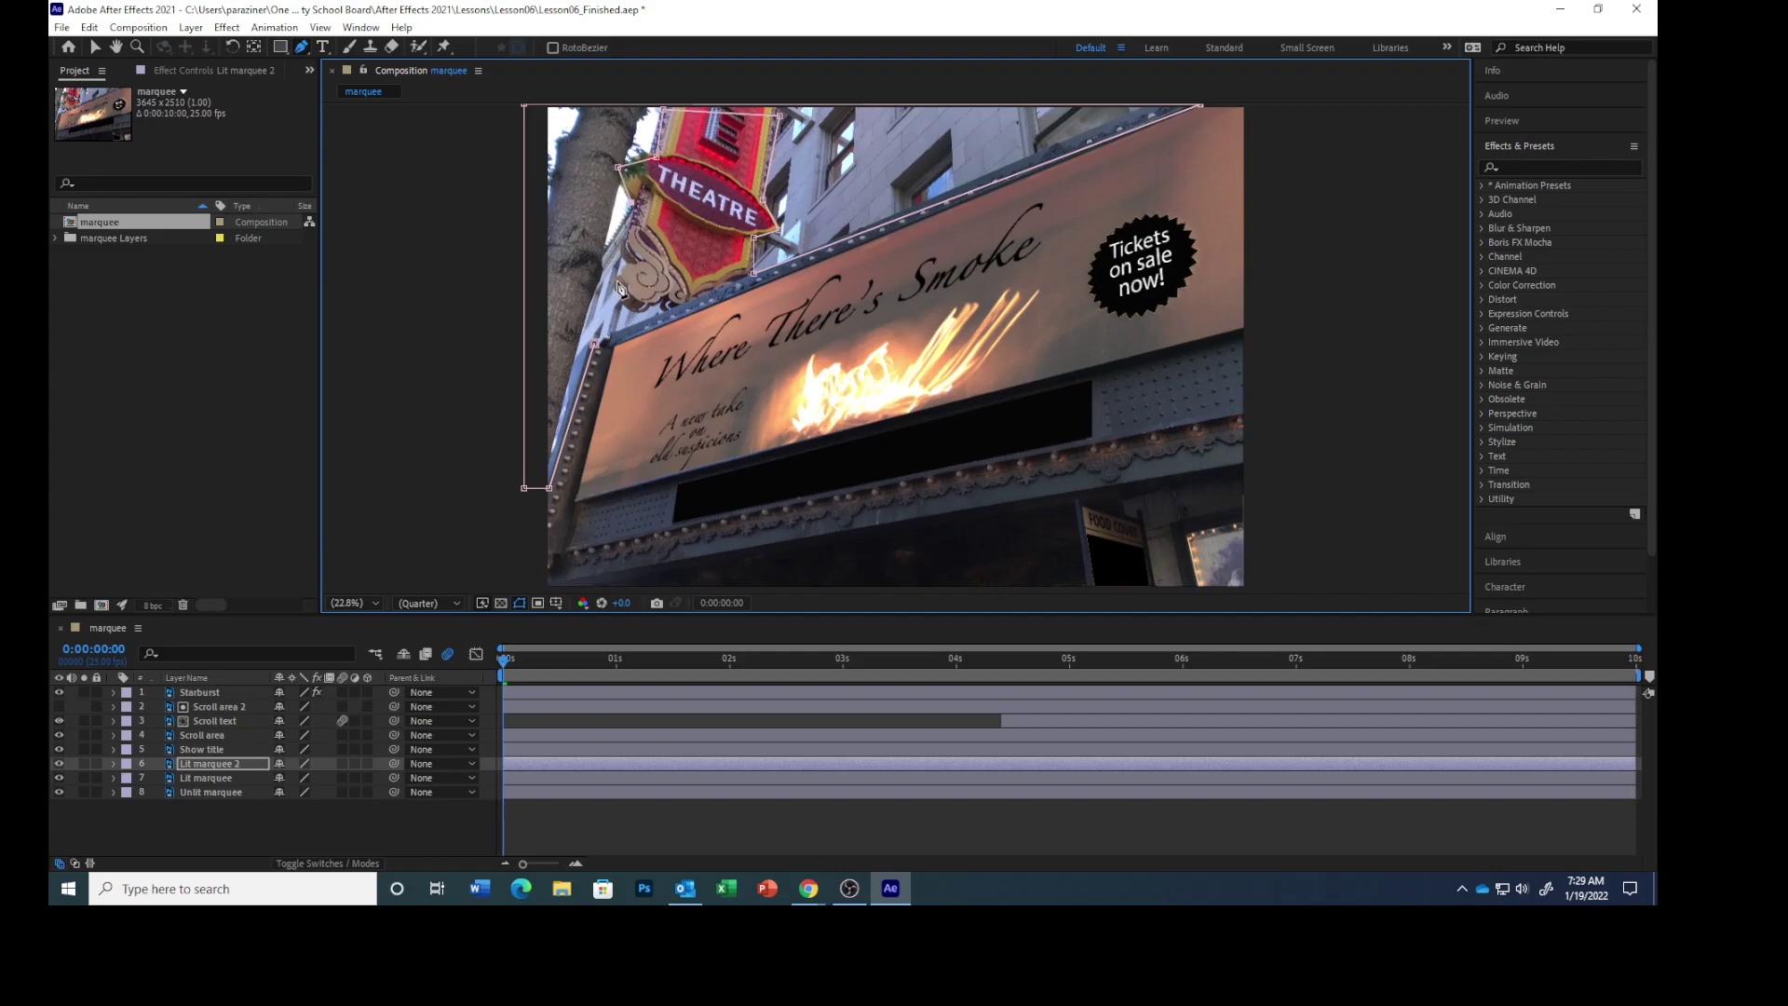
pyautogui.click(608, 287)
pyautogui.click(660, 309)
pyautogui.click(596, 342)
# - Above Lit marquee, add a comp-sized solid in colour 292828, named Dark Red Solid 1
pyautogui.click(223, 780)
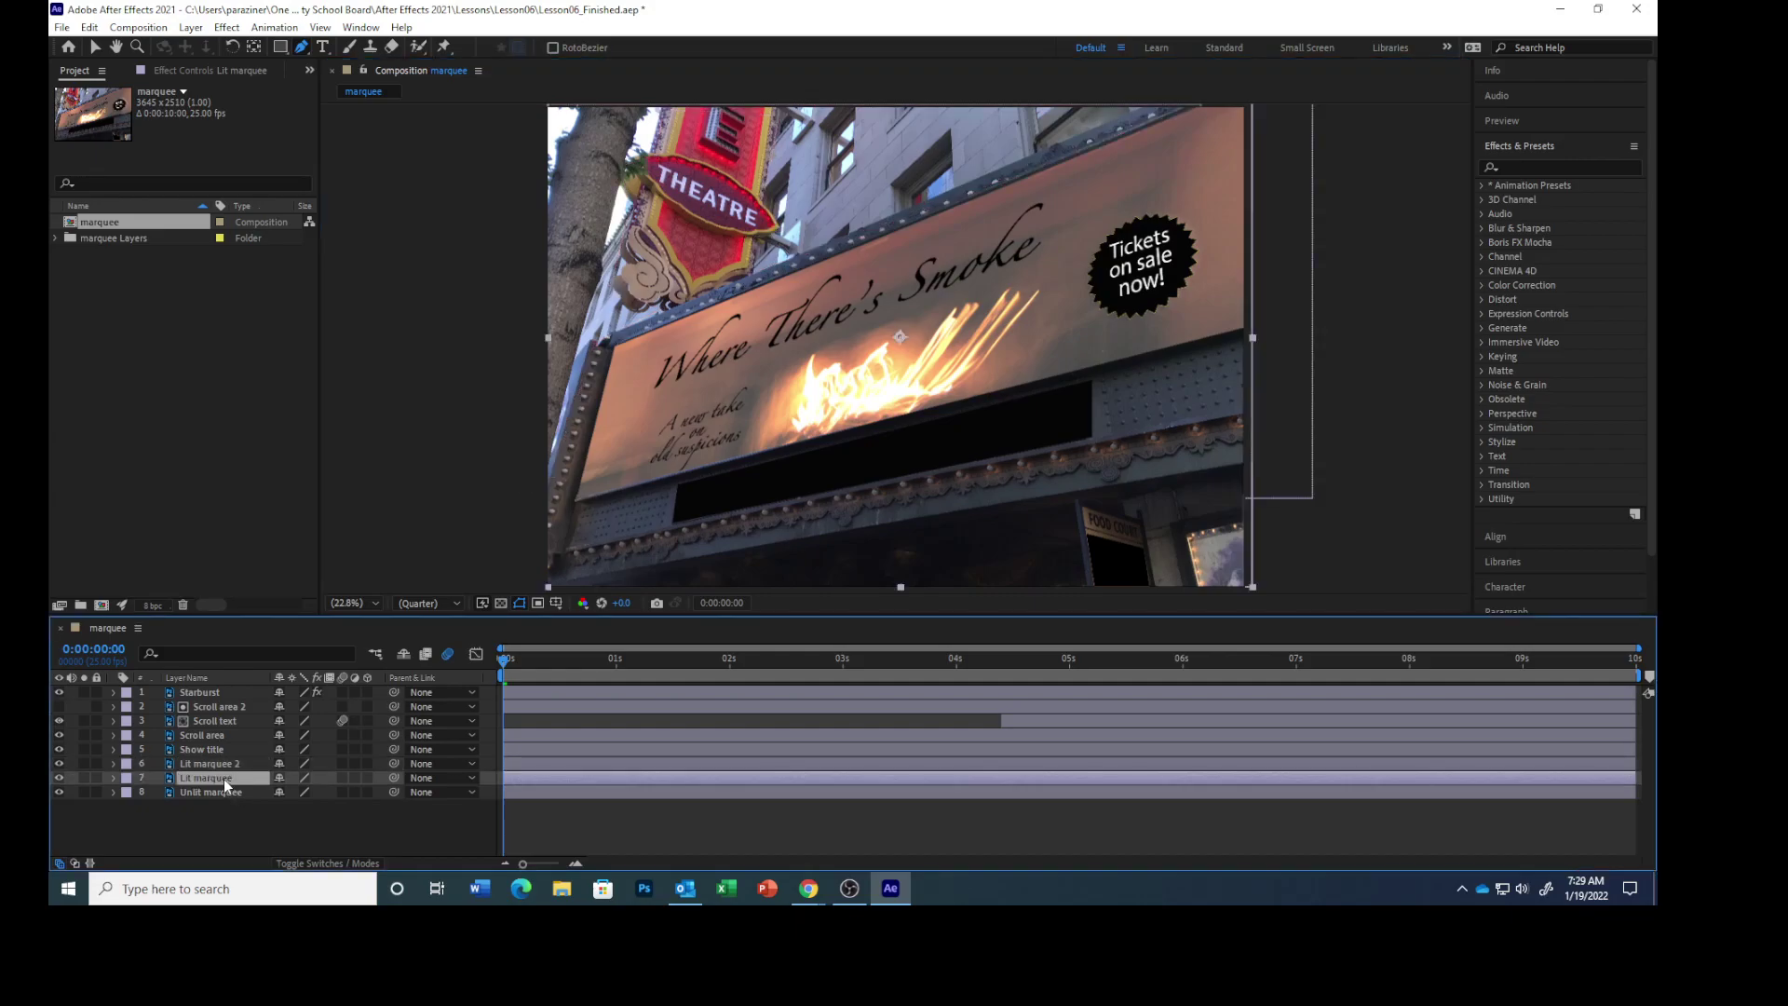
pyautogui.click(191, 27)
pyautogui.moveTo(253, 51)
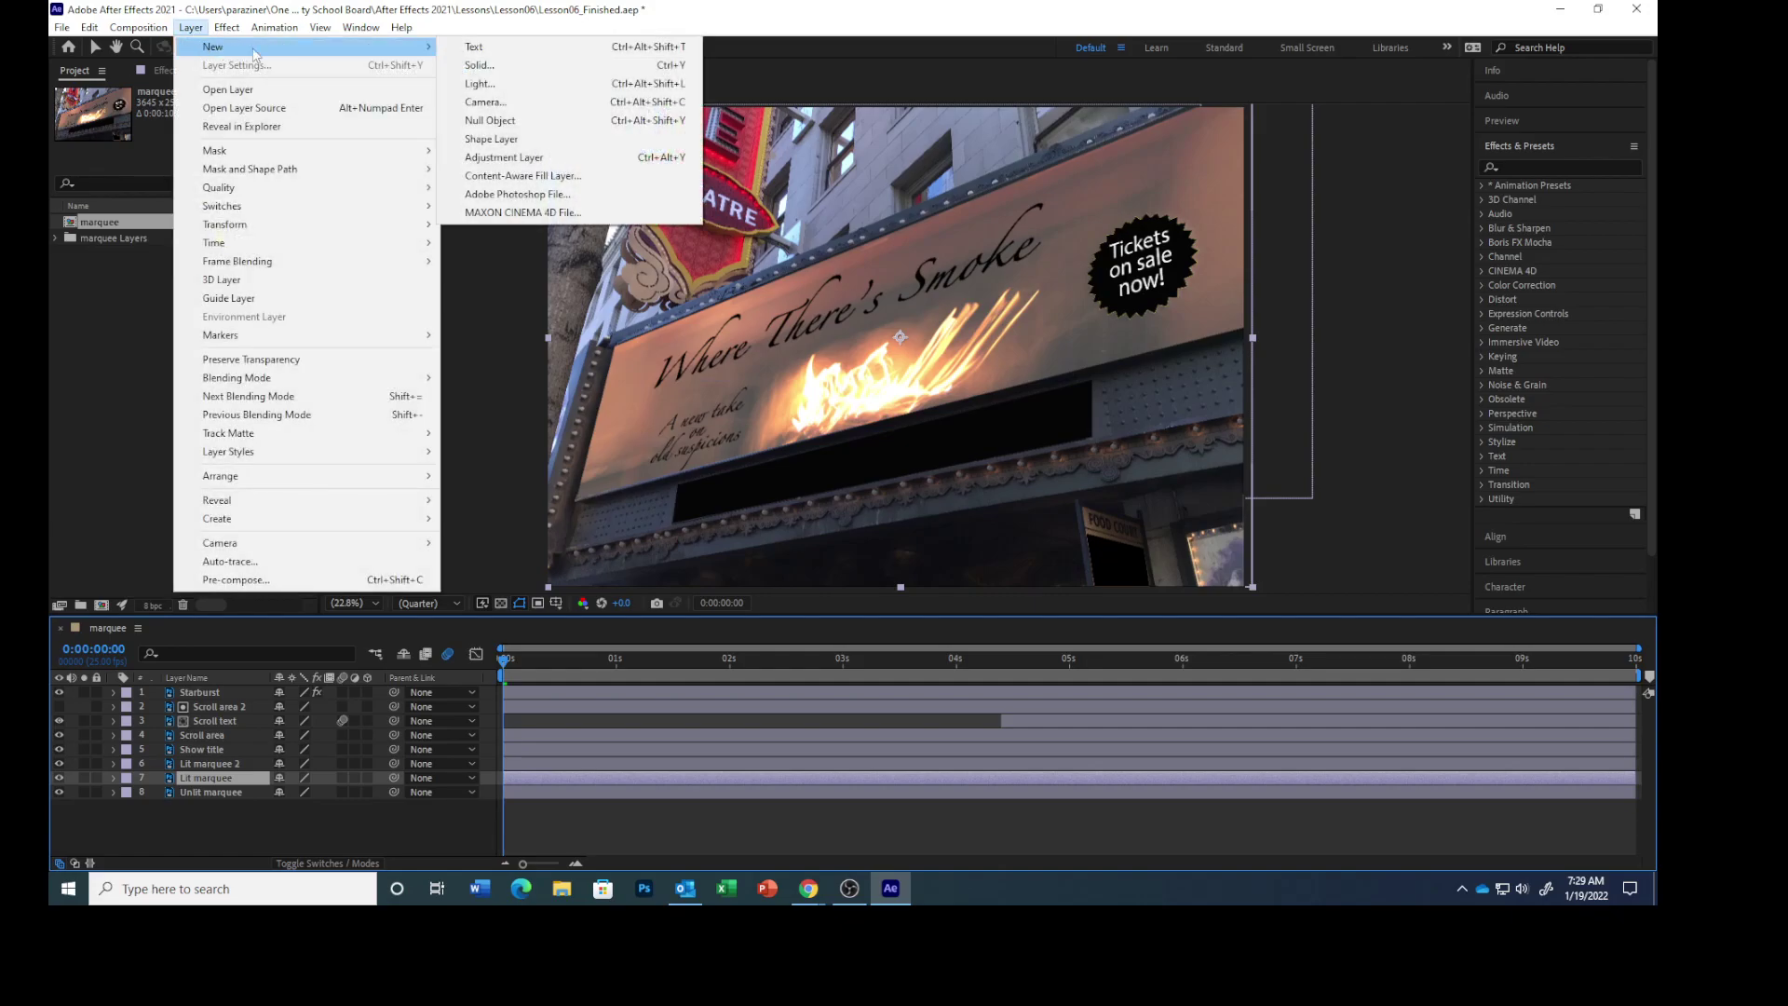
pyautogui.click(480, 64)
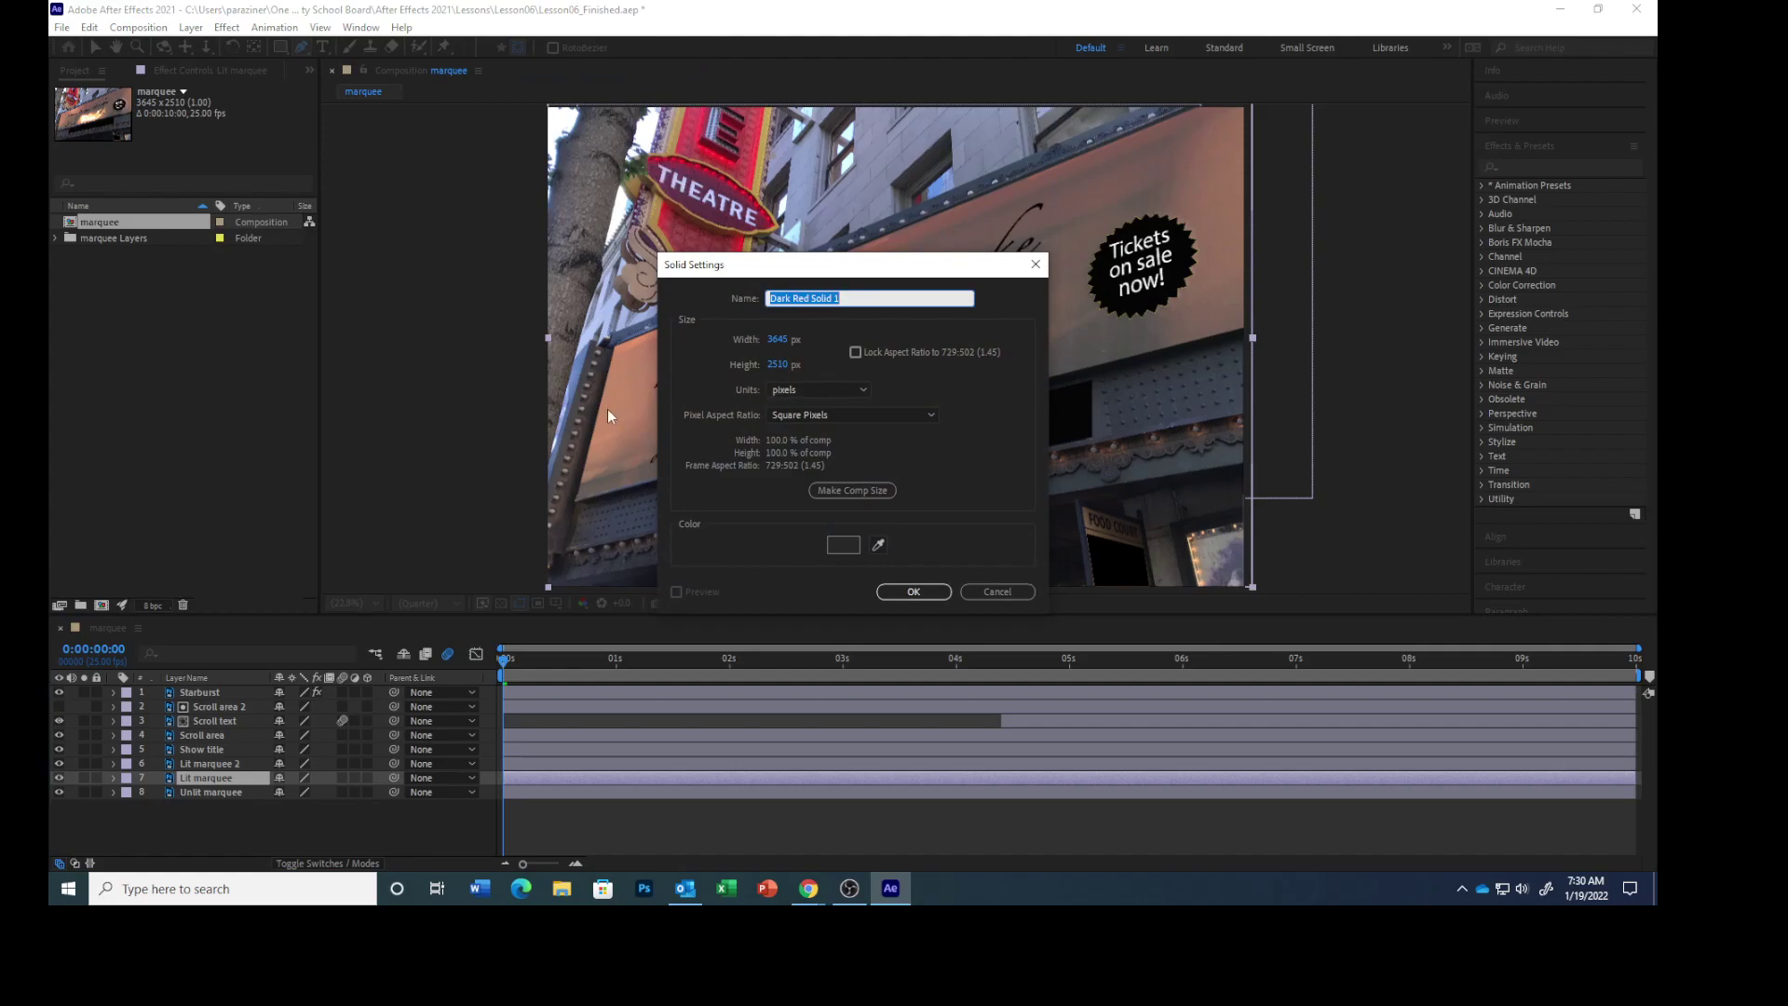
pyautogui.click(843, 545)
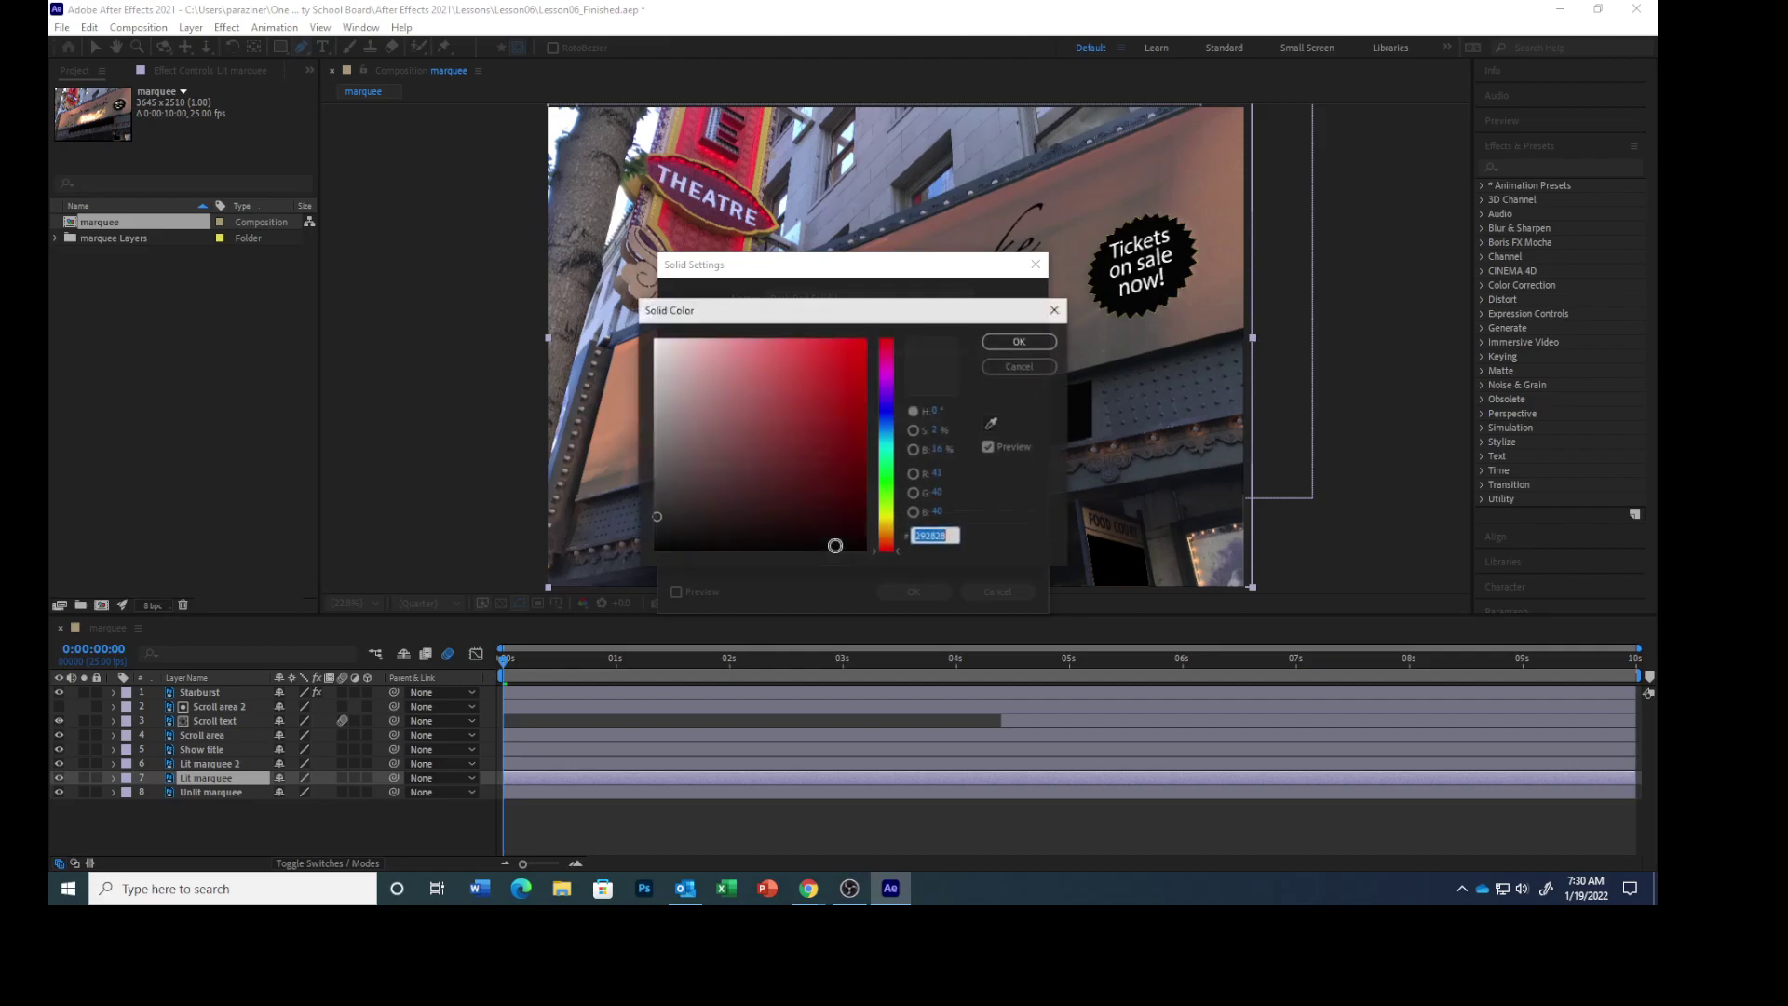
pyautogui.click(657, 517)
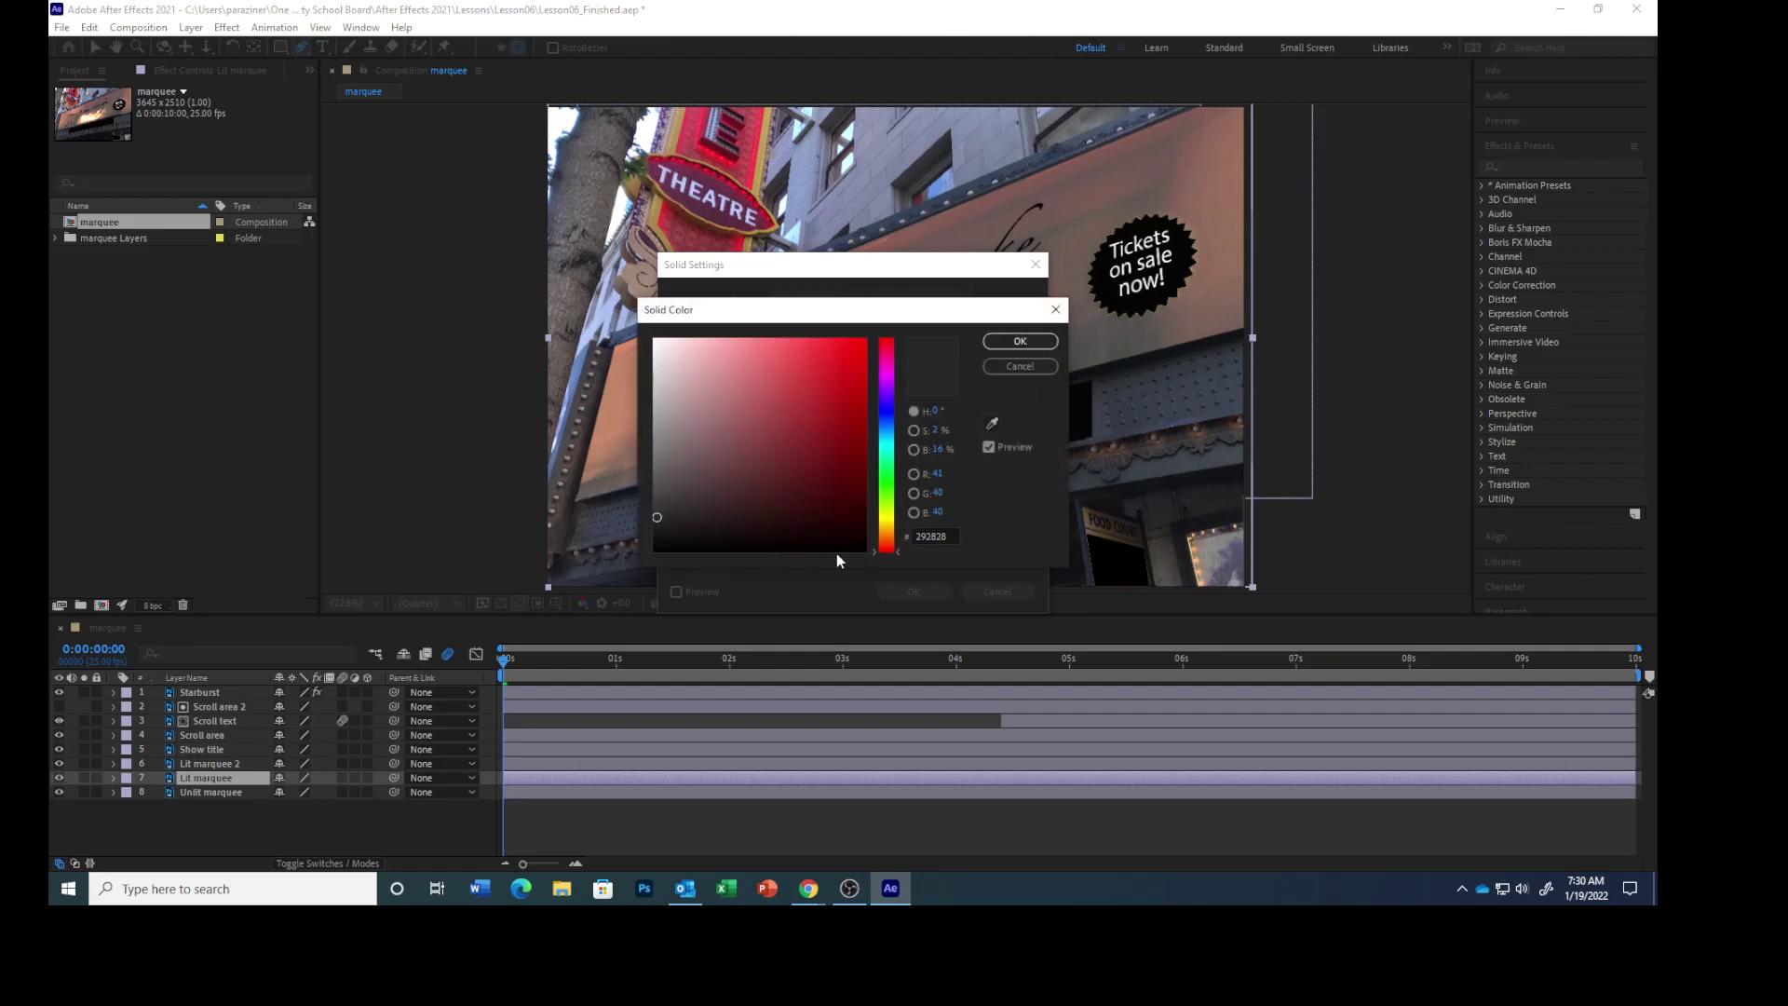
pyautogui.click(1015, 341)
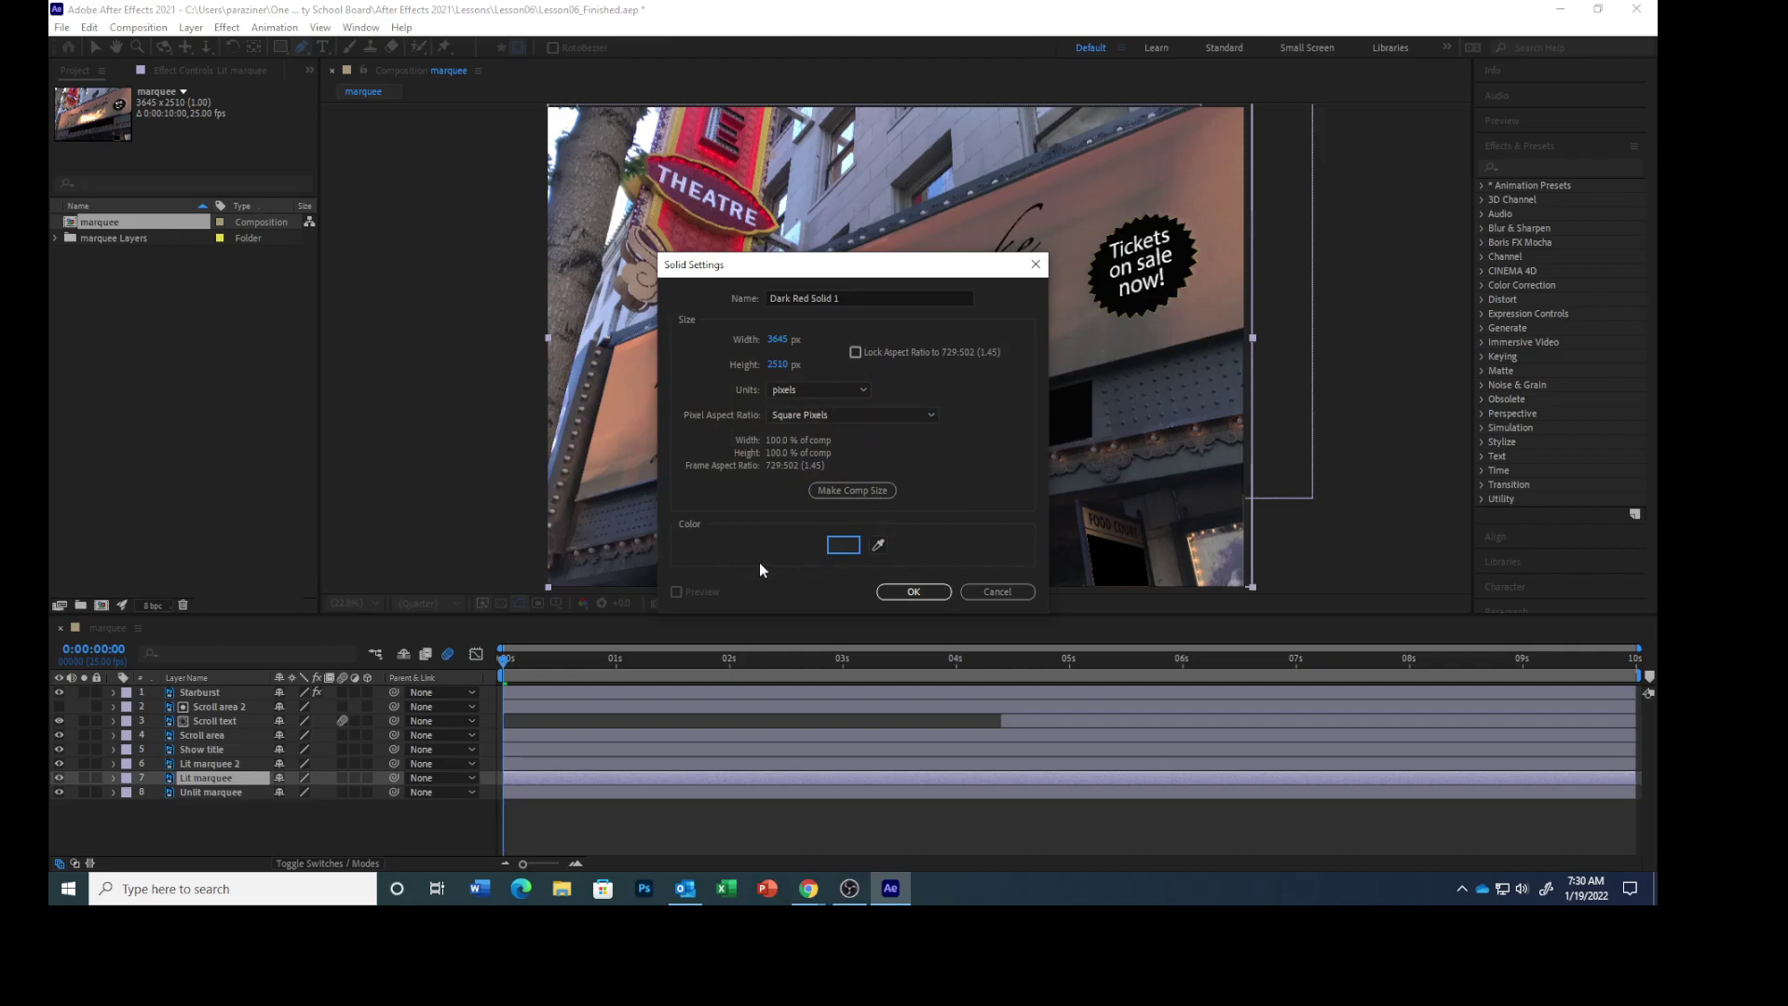
pyautogui.click(835, 496)
pyautogui.click(896, 590)
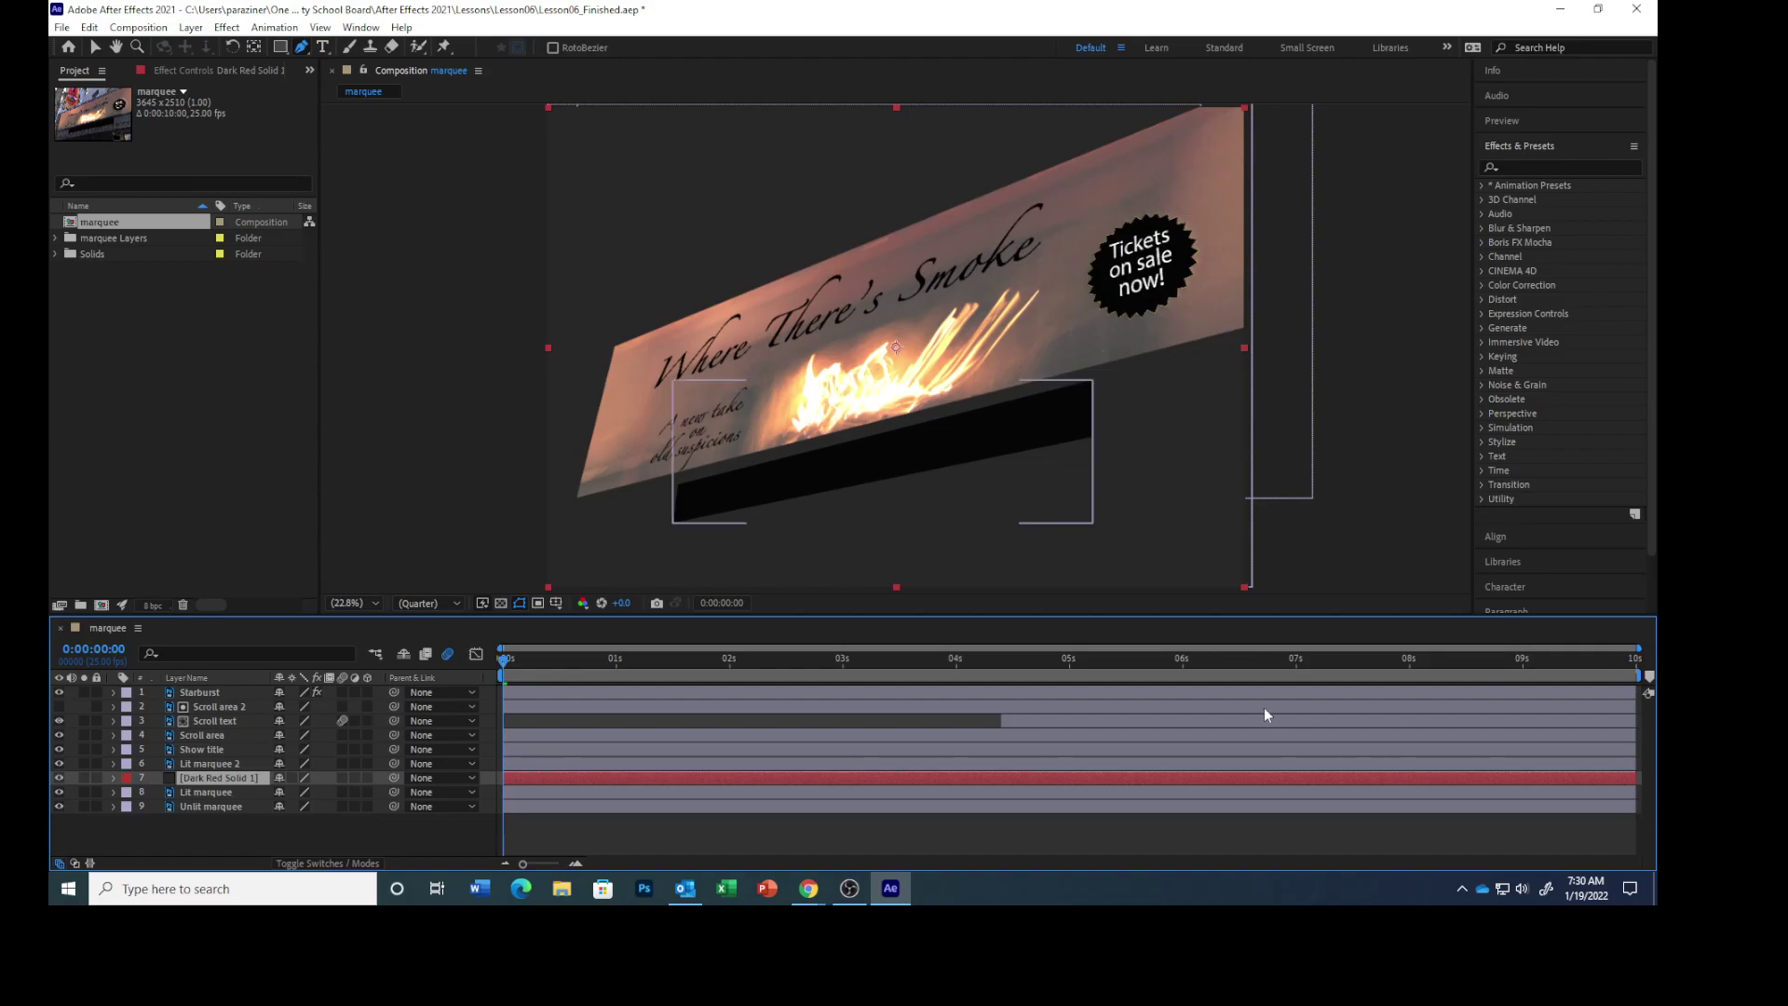
# - Set Lit marquee 2's Mask 1 to Darken mode and turn on Inverted
pyautogui.click(216, 763)
pyautogui.press('m')
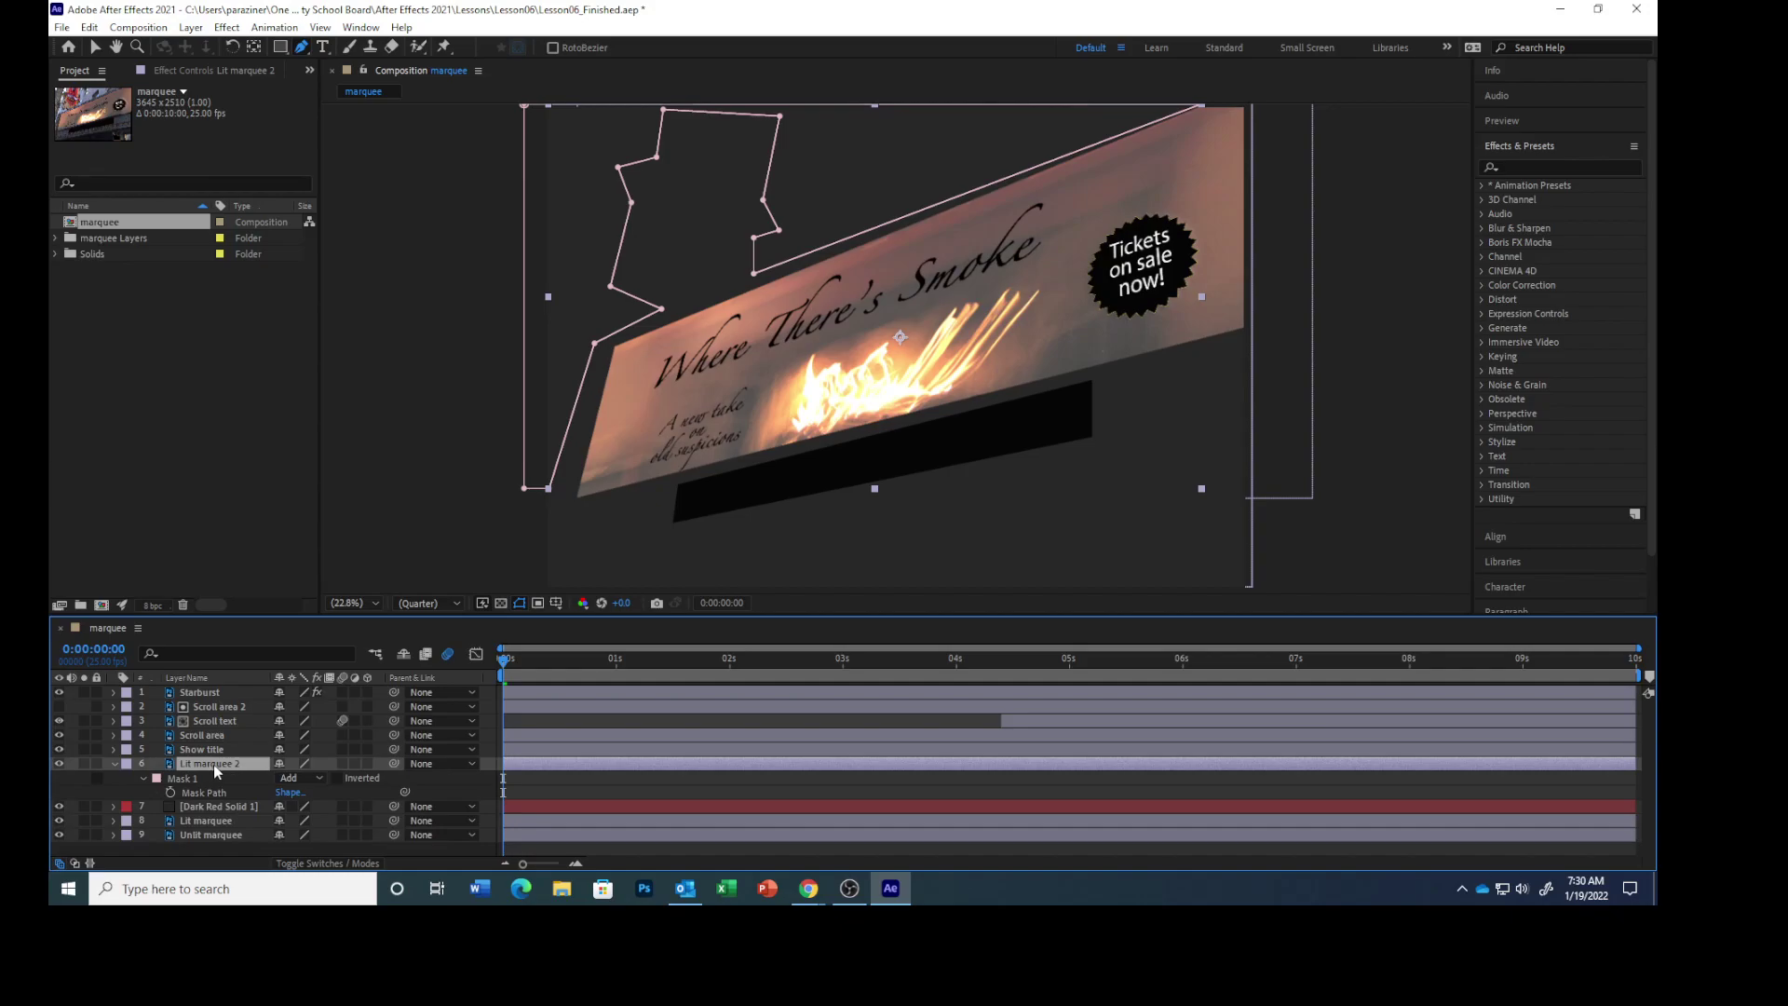
pyautogui.click(321, 778)
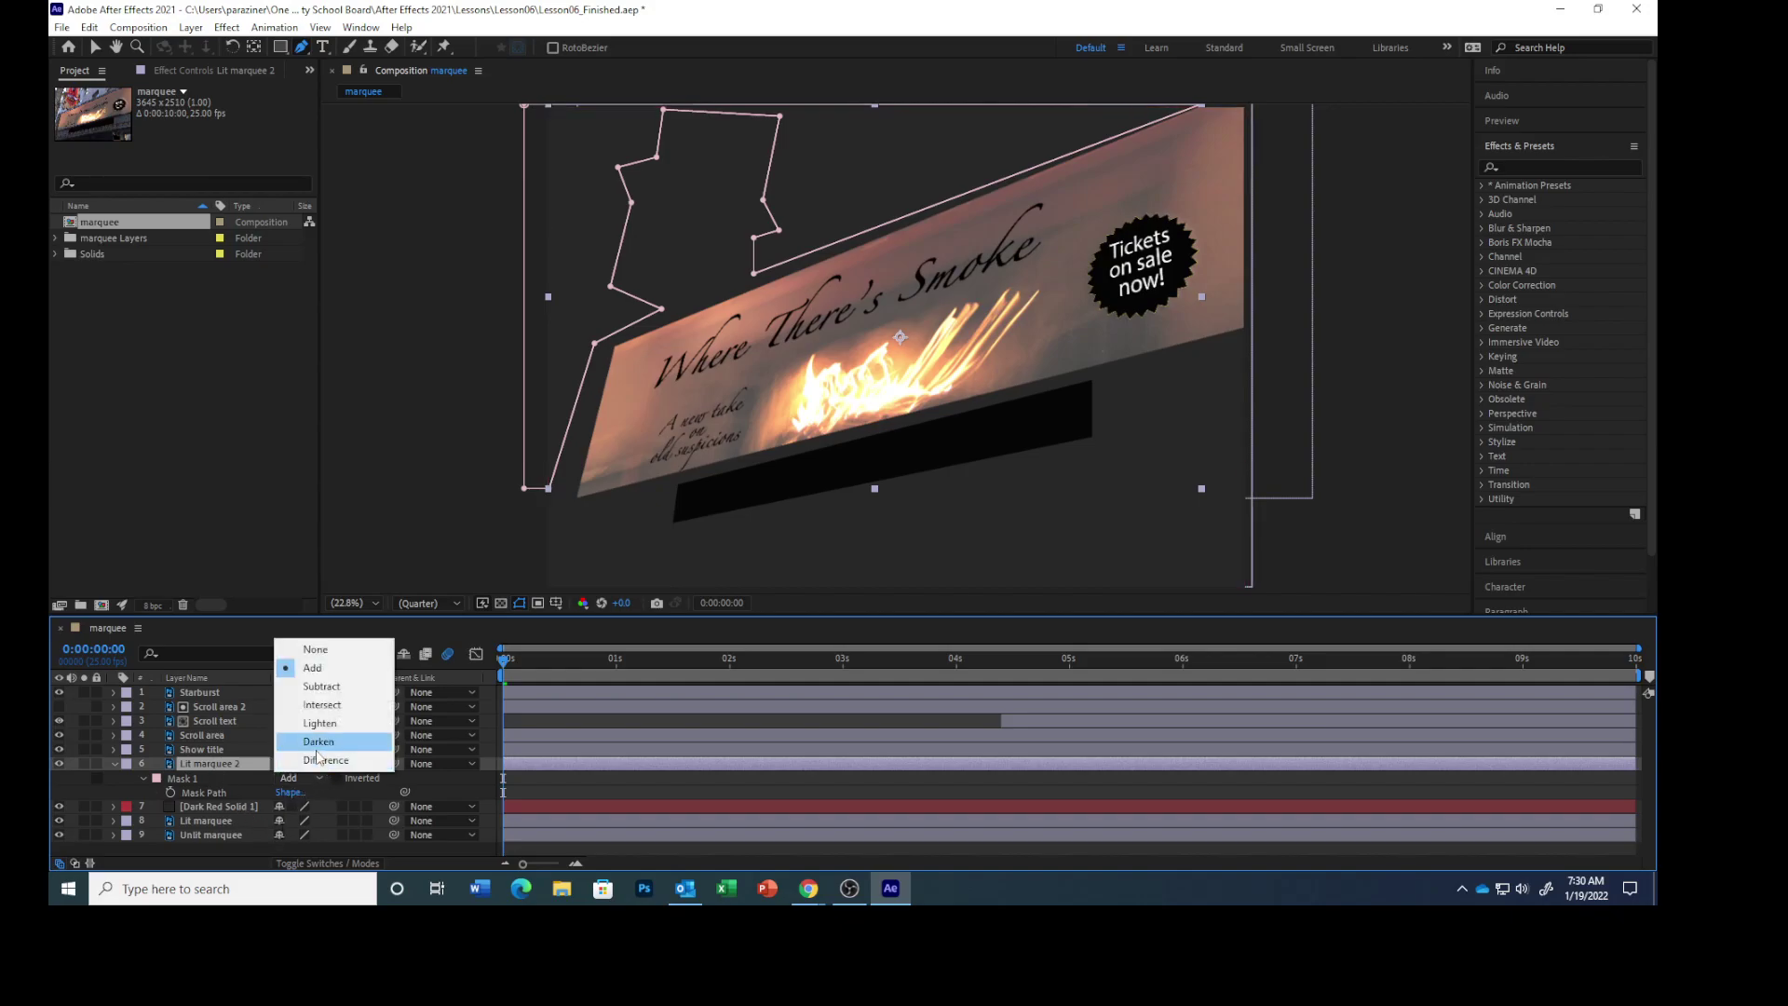
pyautogui.click(316, 743)
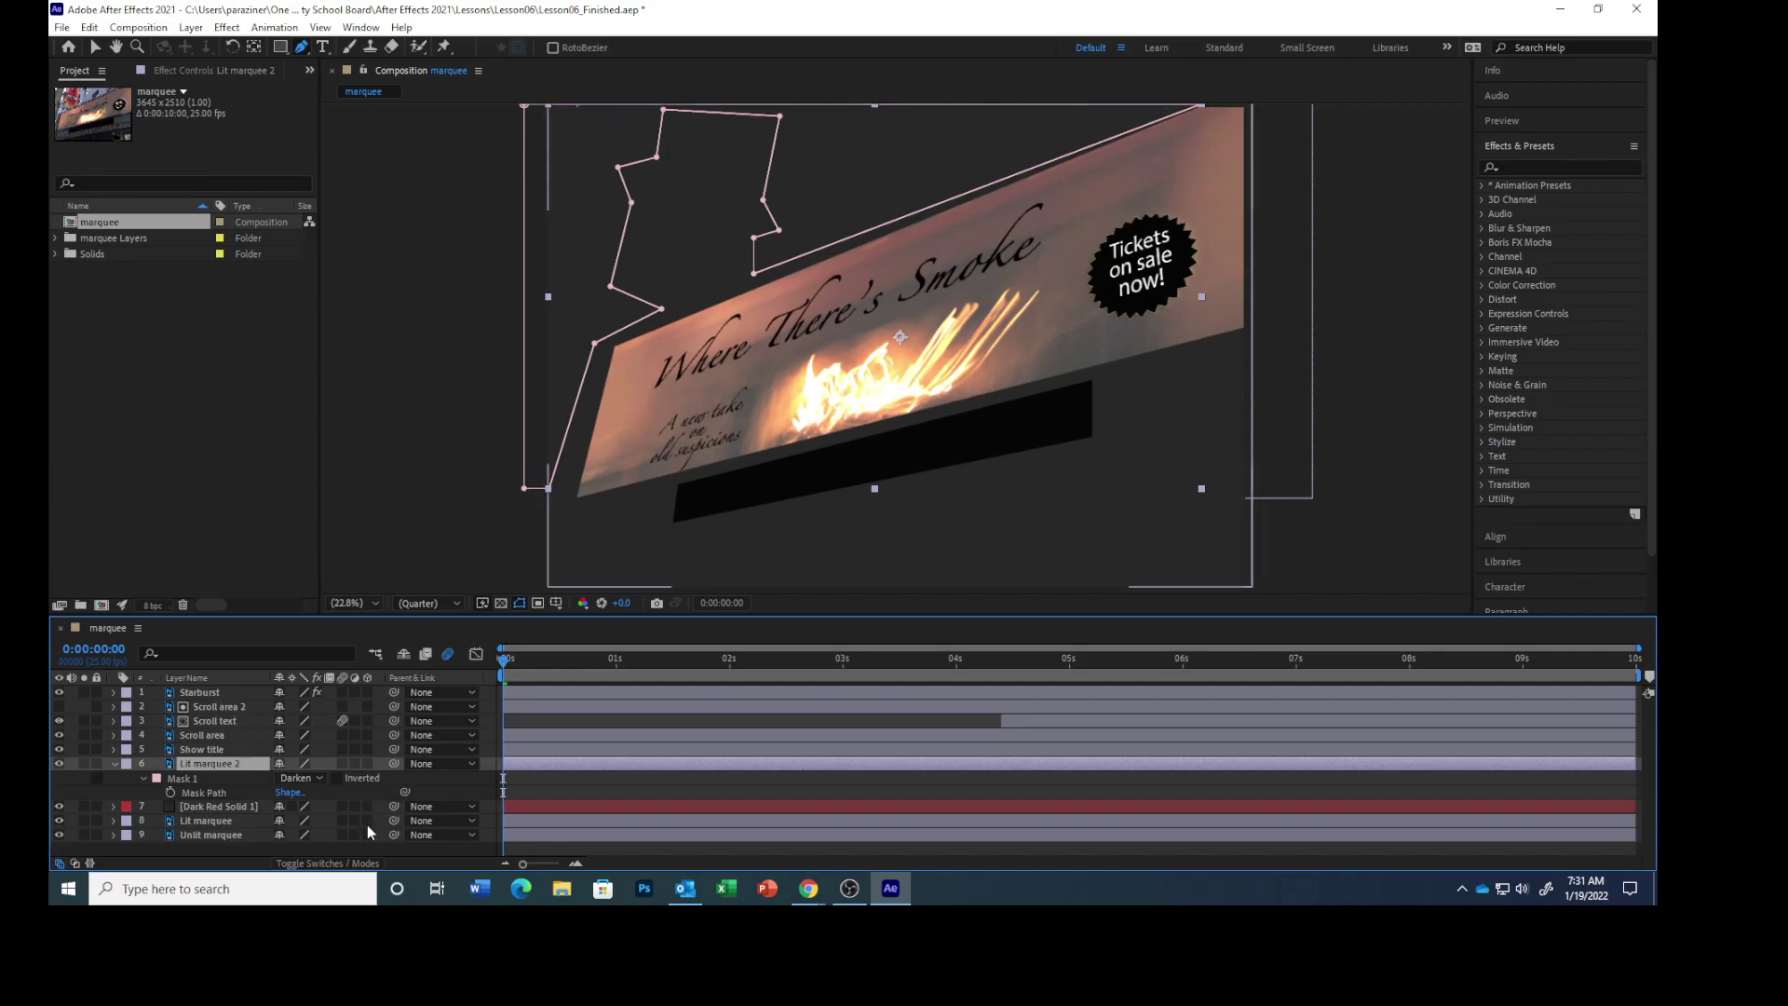
pyautogui.click(337, 778)
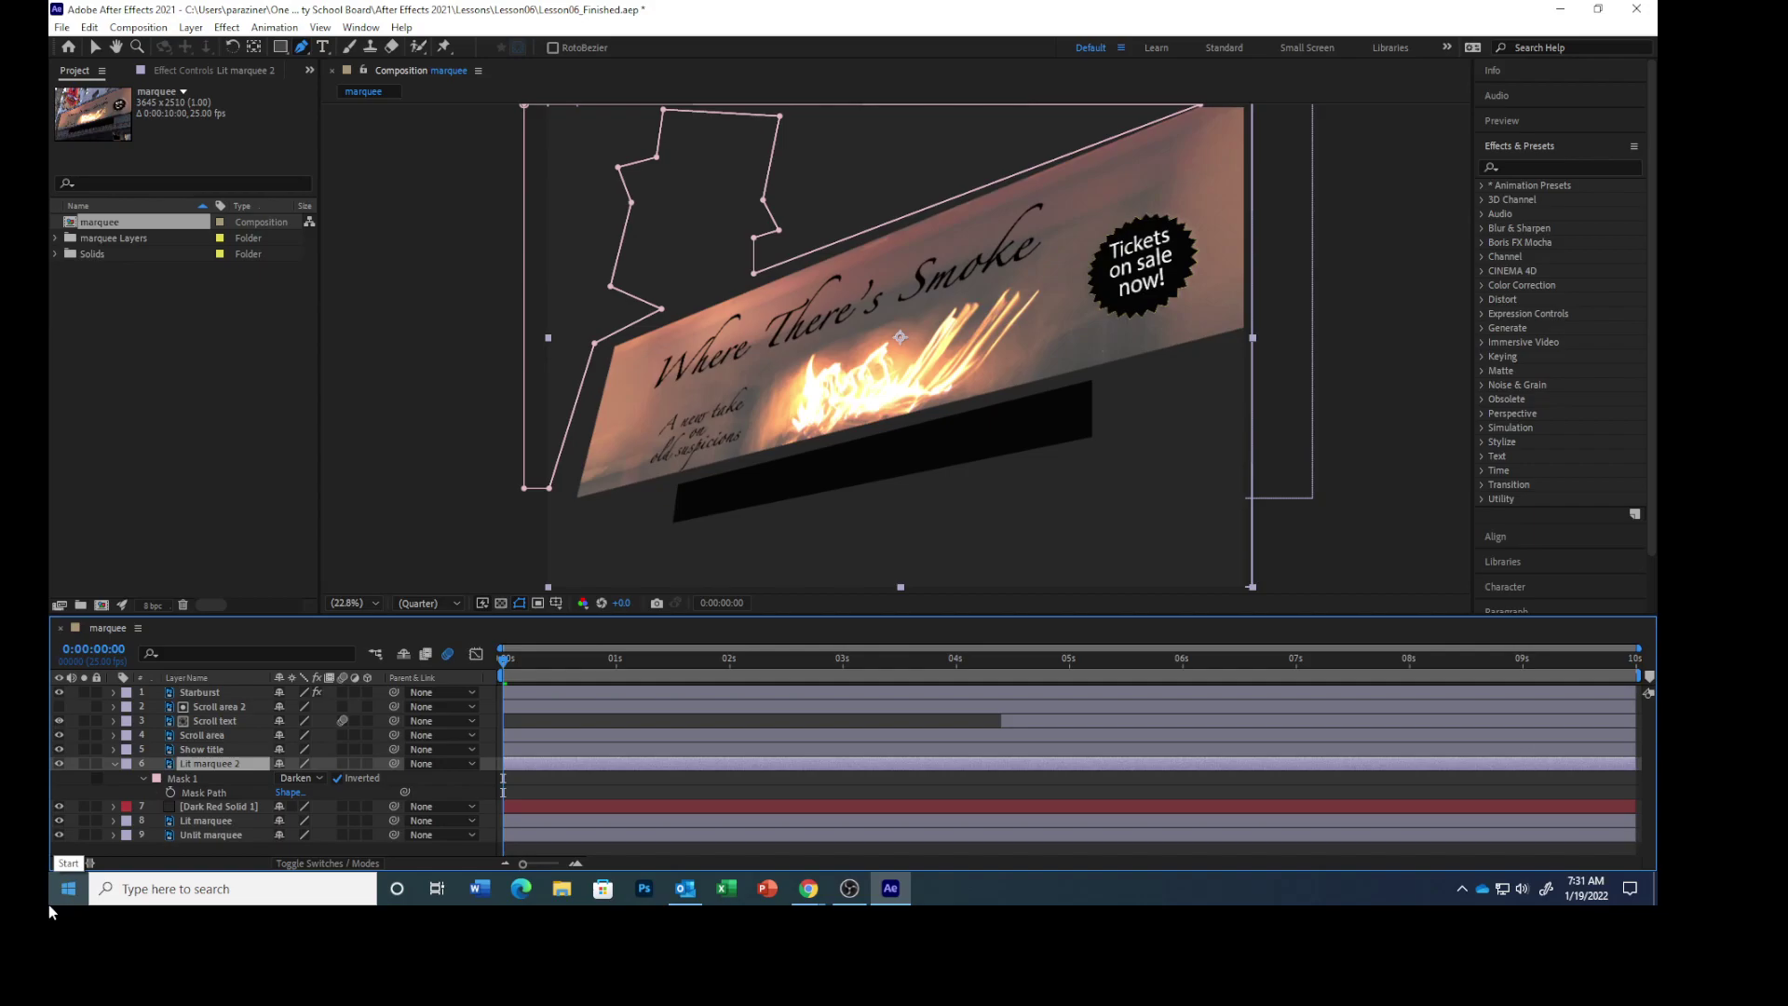
# - Keyframe Dark Red Solid 1's Opacity at 0% at the start and 5% at 1:23
pyautogui.click(207, 806)
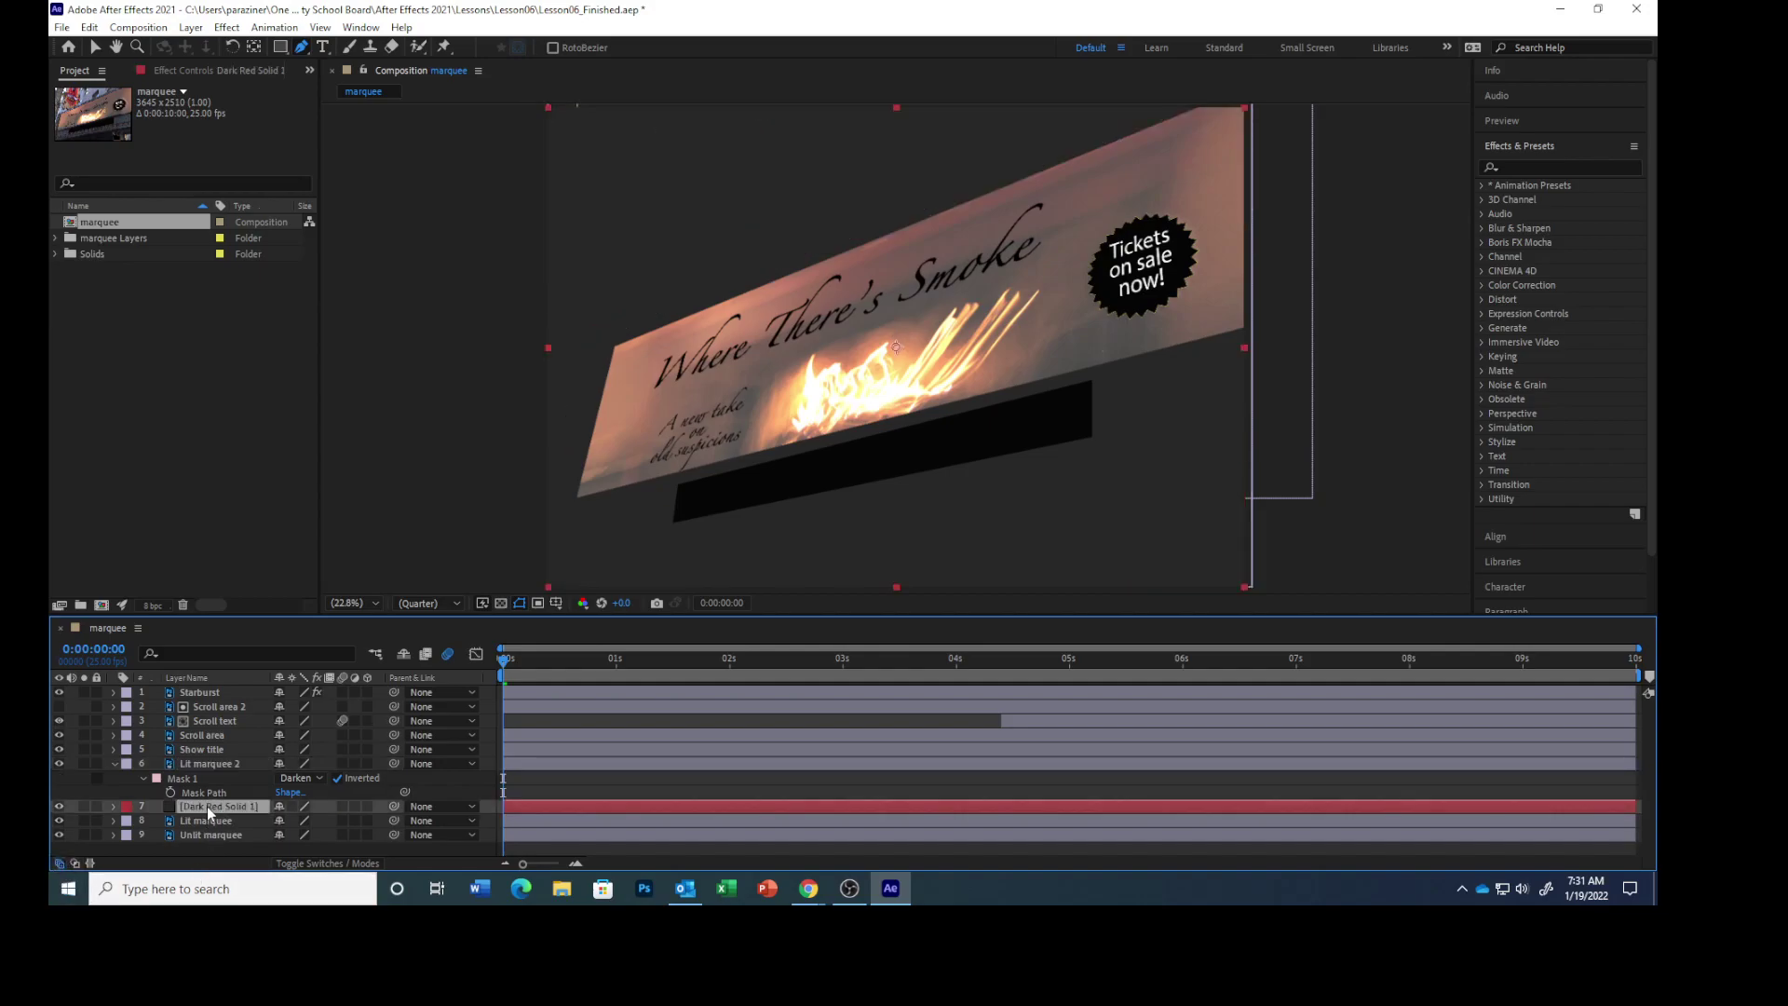
pyautogui.press('t')
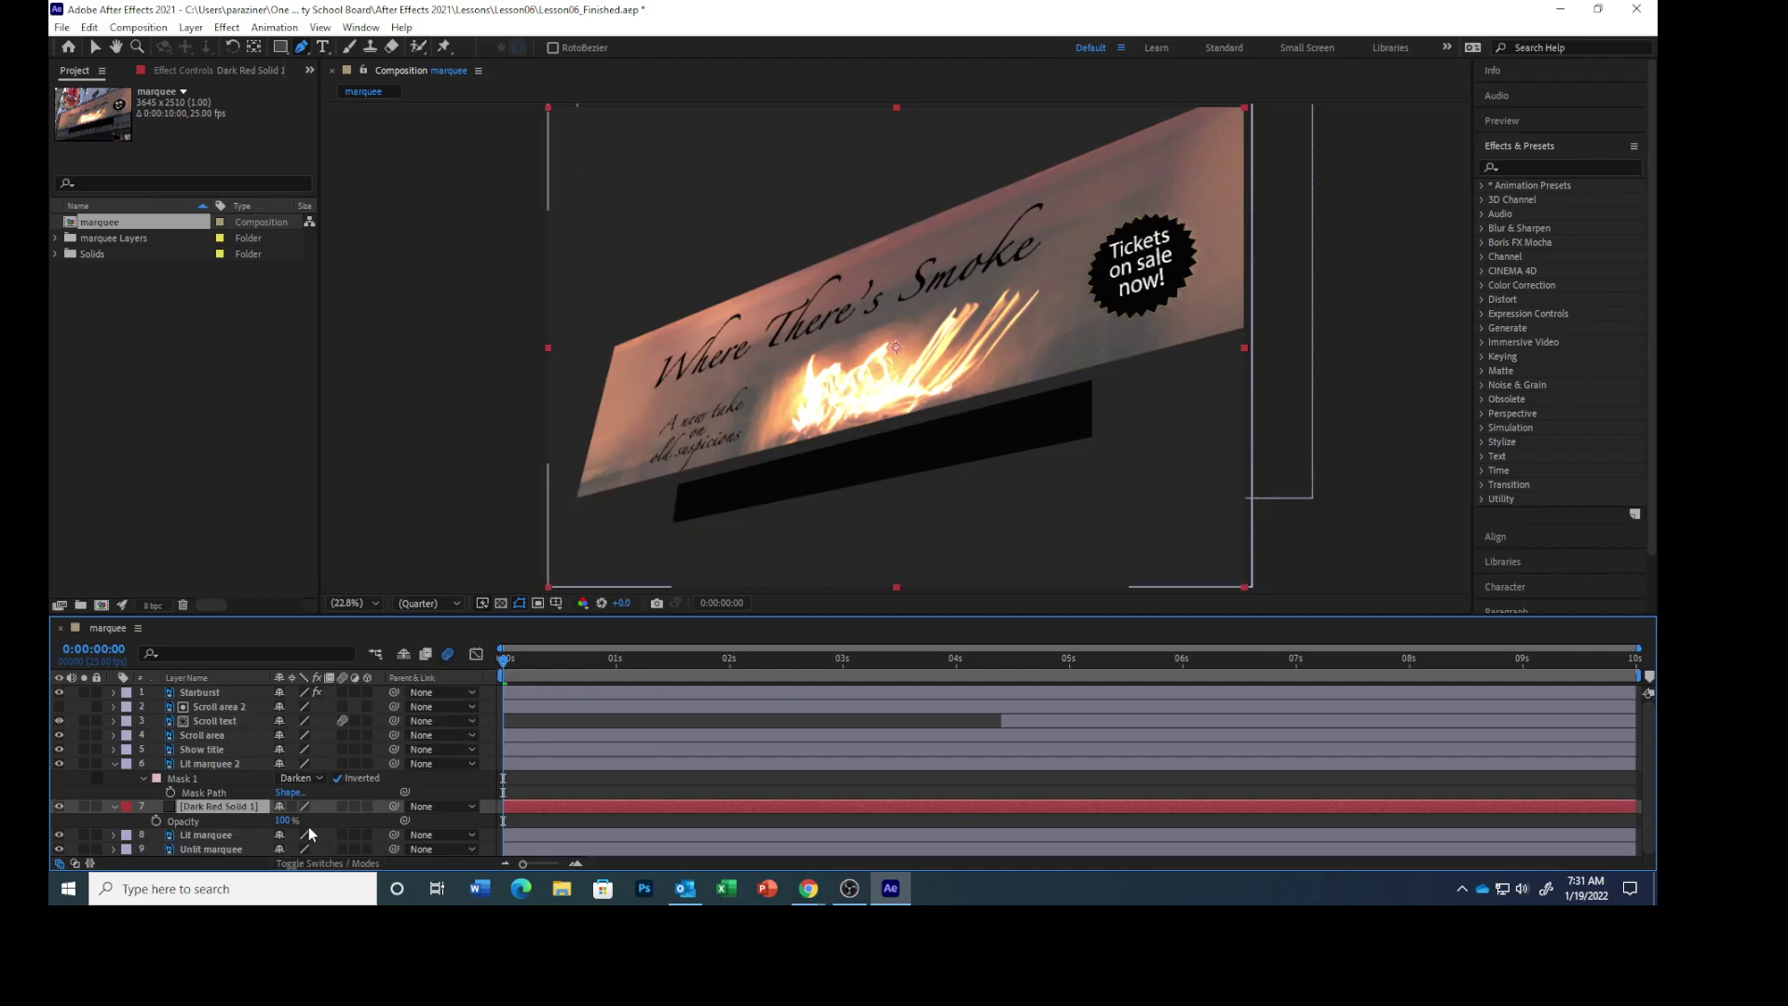
pyautogui.moveTo(286, 824); pyautogui.dragTo(130, 812)
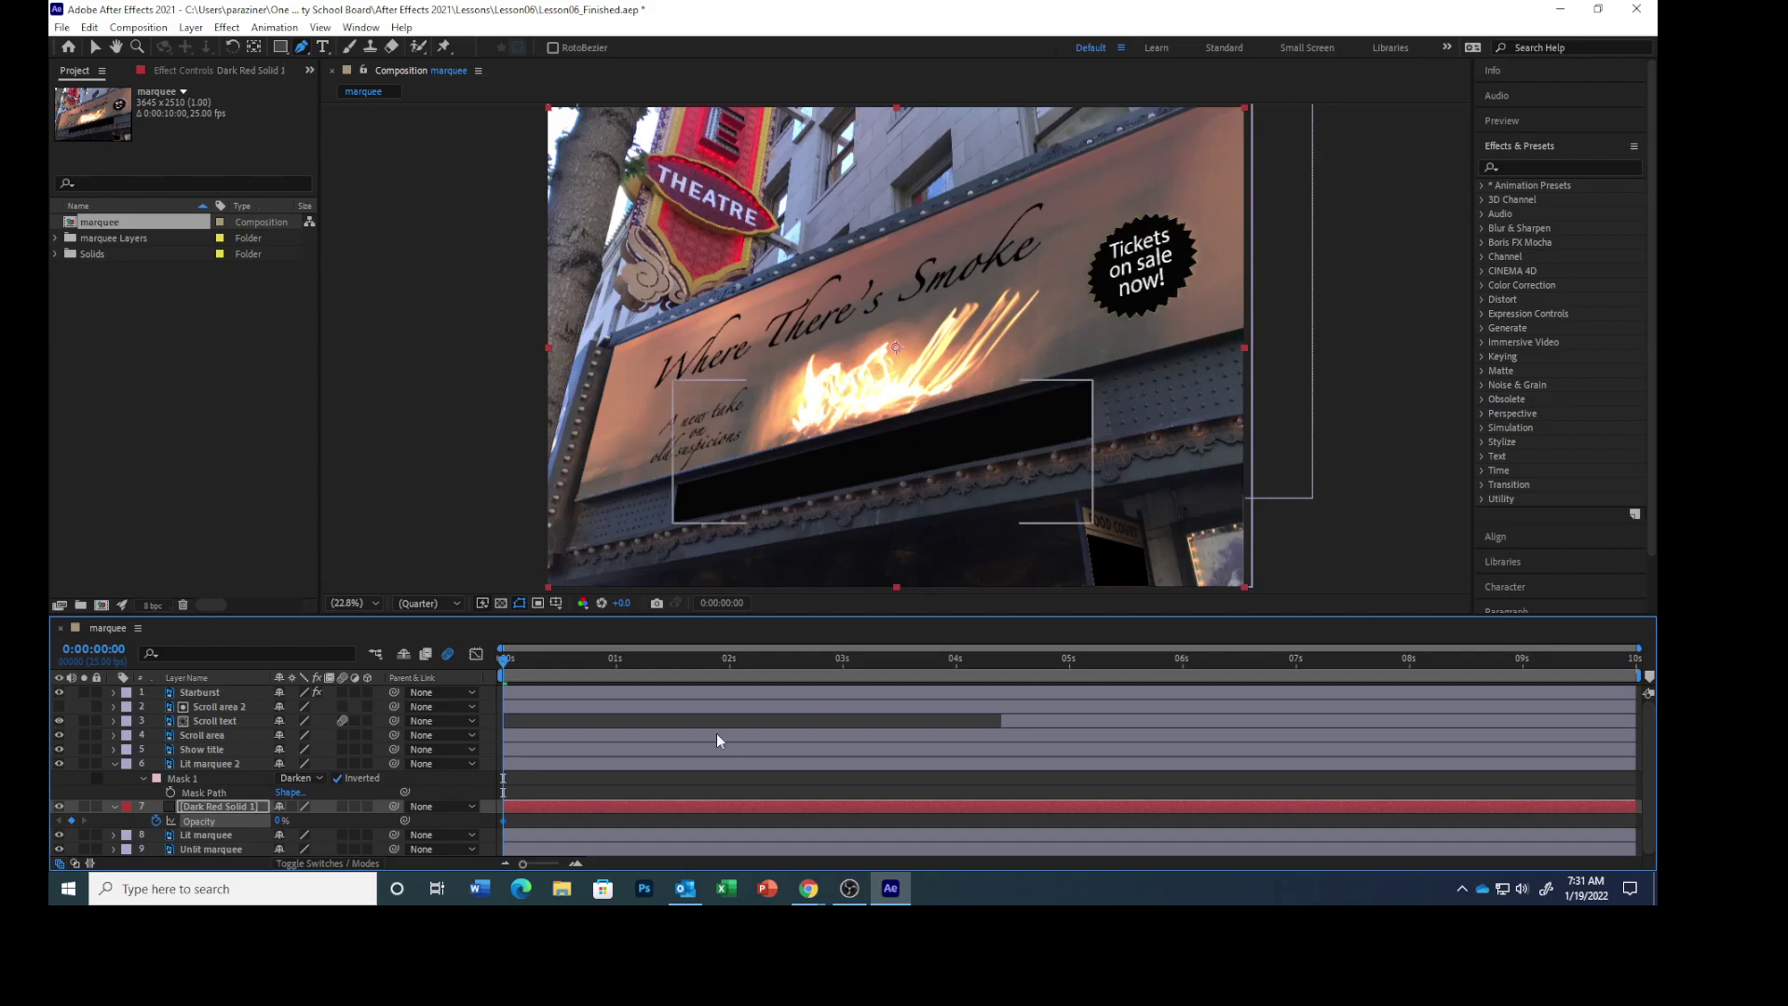
pyautogui.click(101, 647)
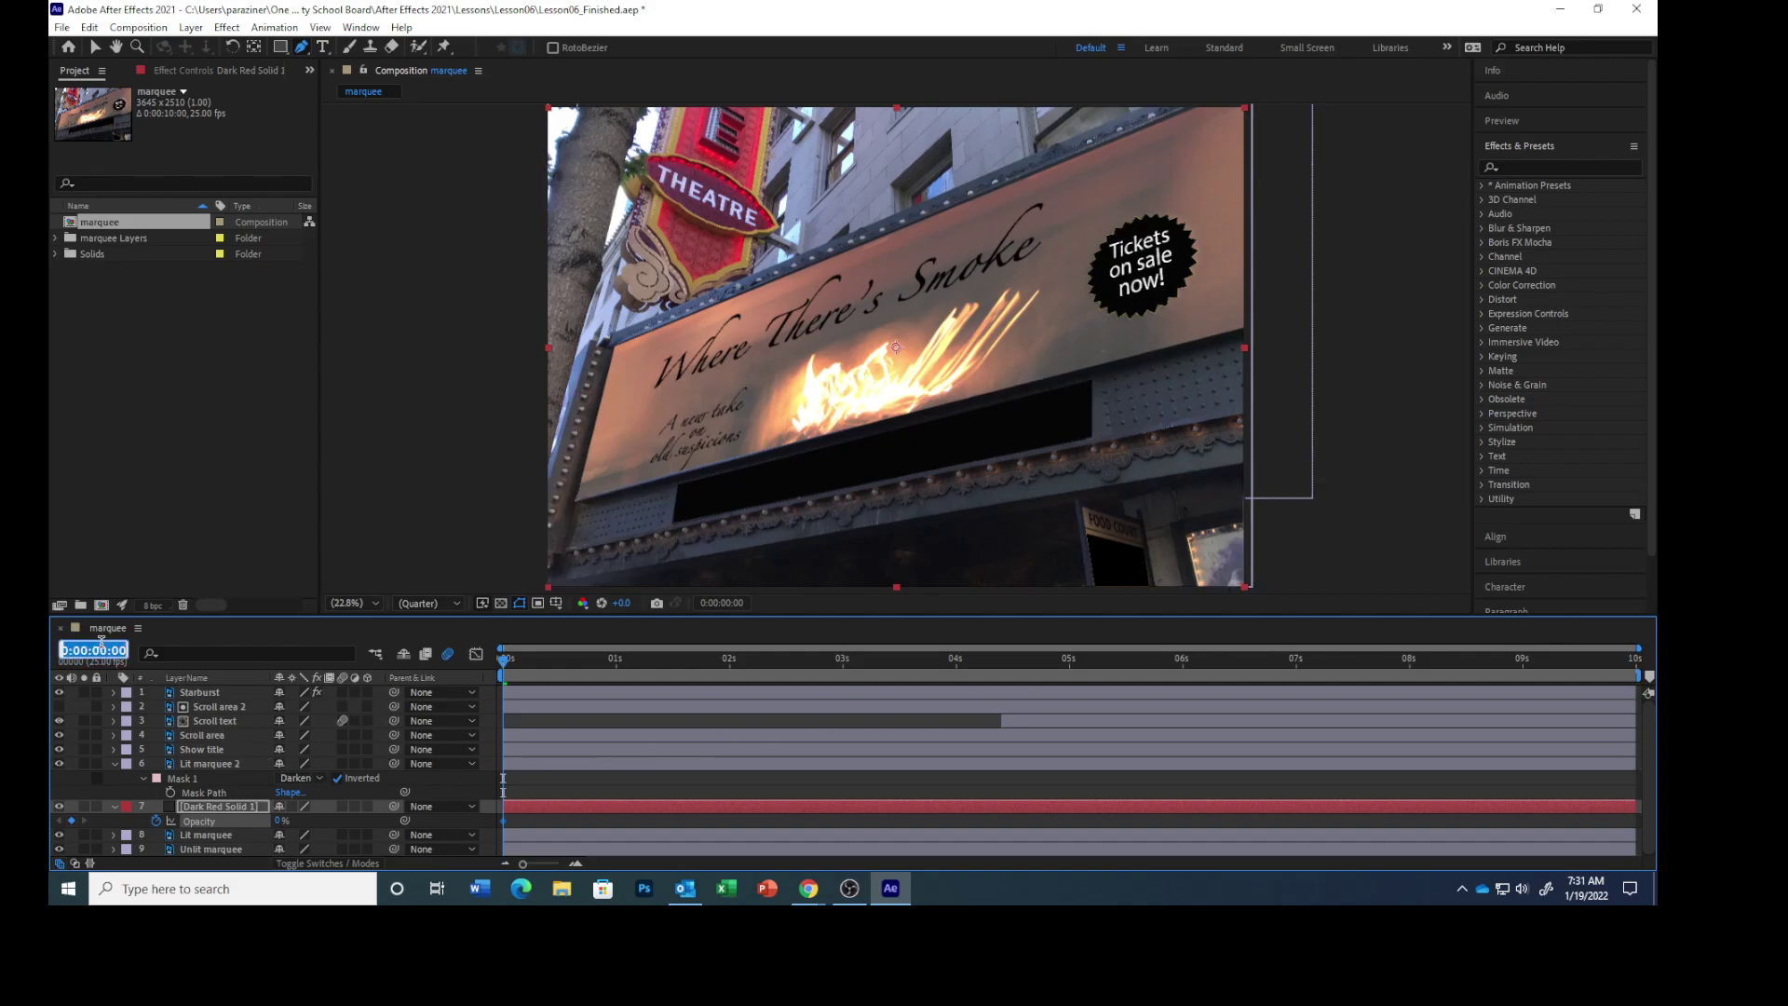
pyautogui.write('123')
pyautogui.press('Return')
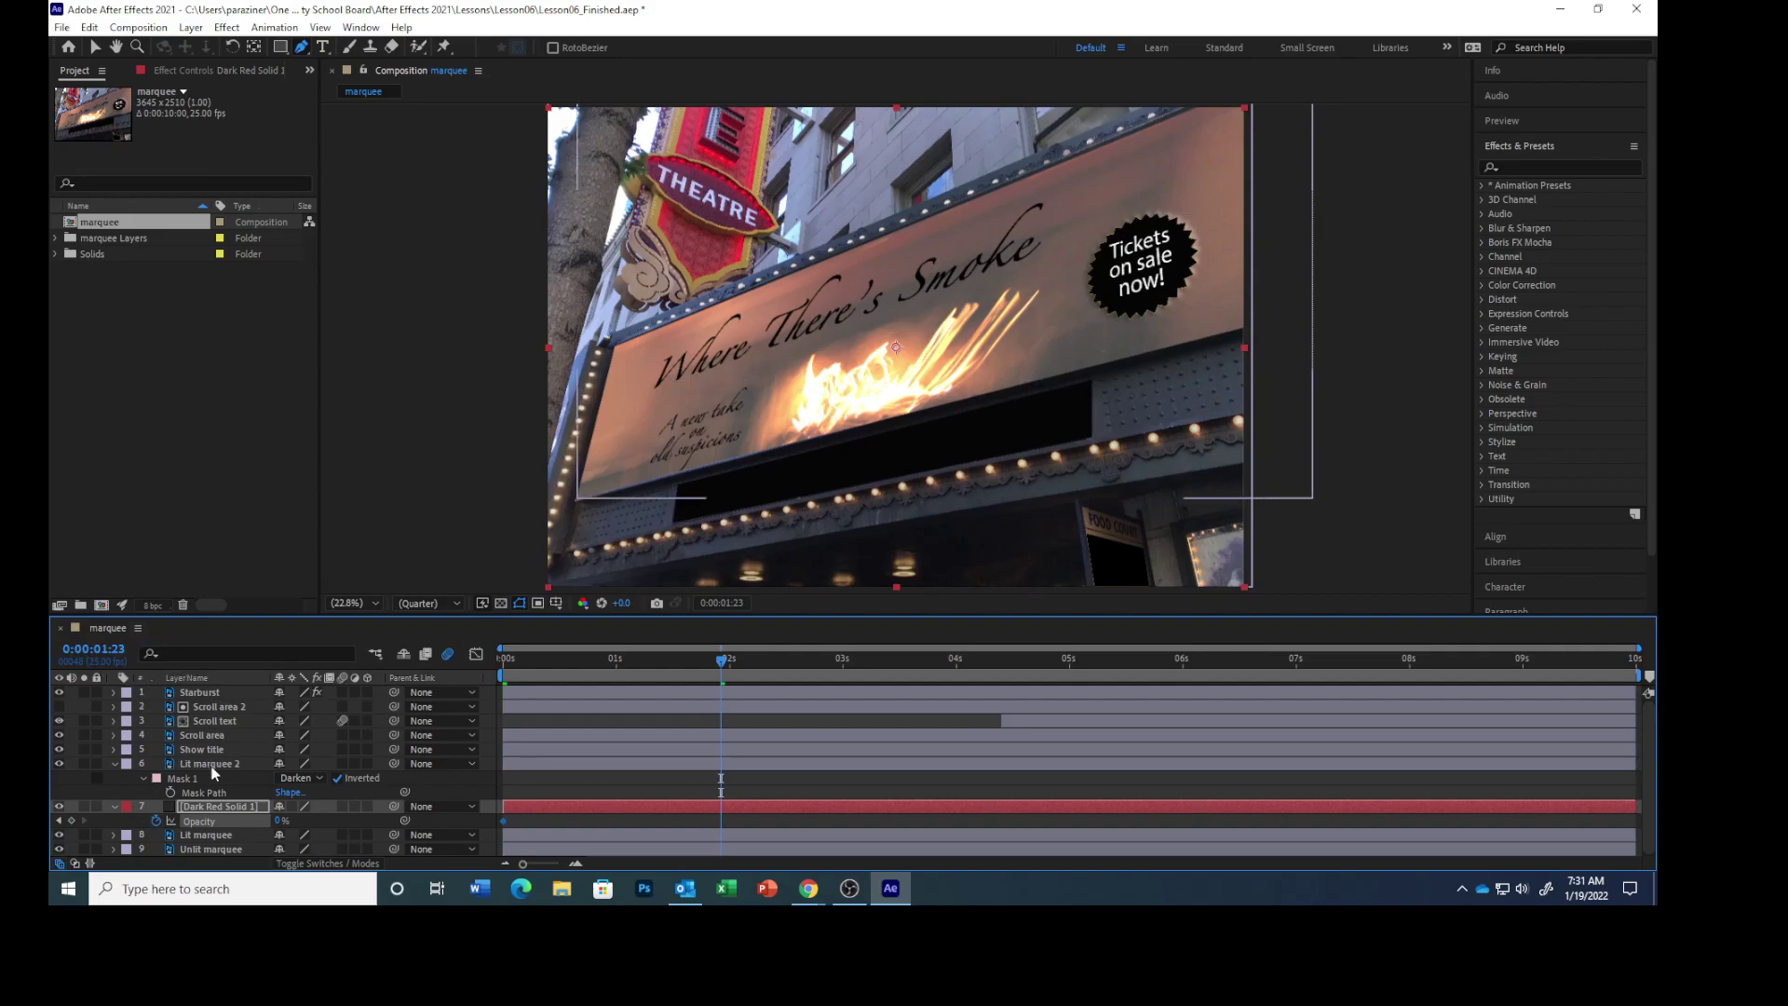
pyautogui.click(278, 821)
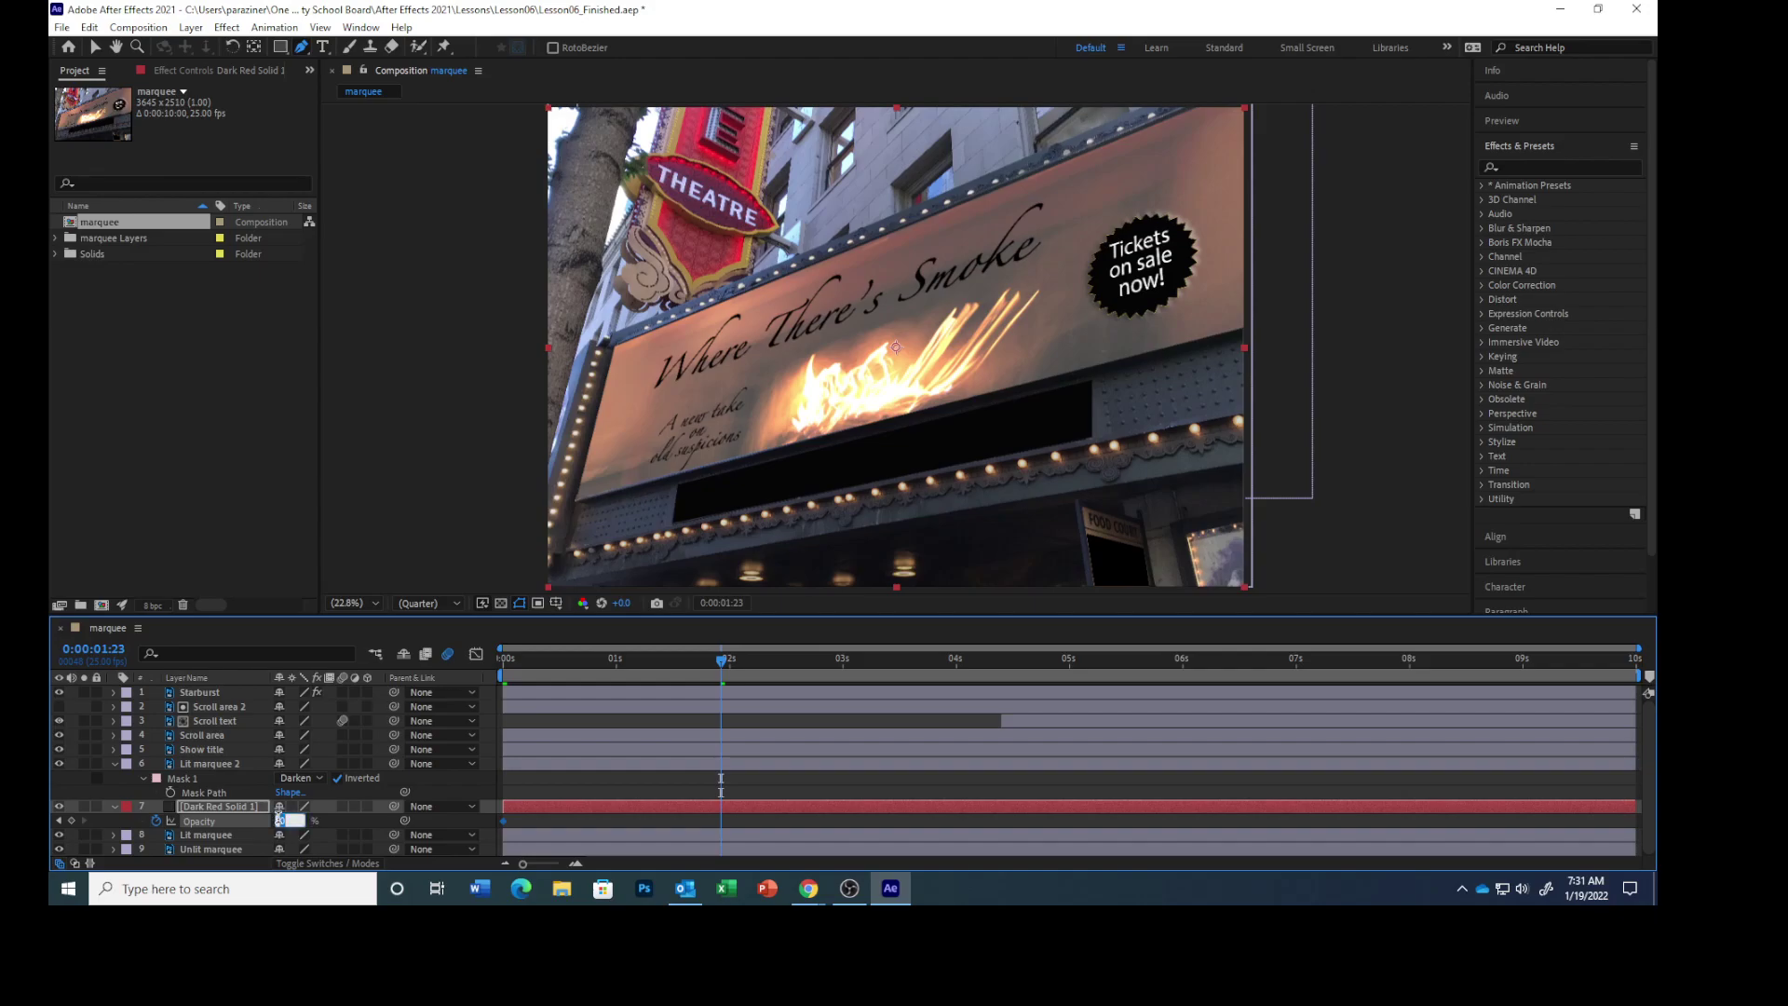
pyautogui.write('5')
pyautogui.press('Return')
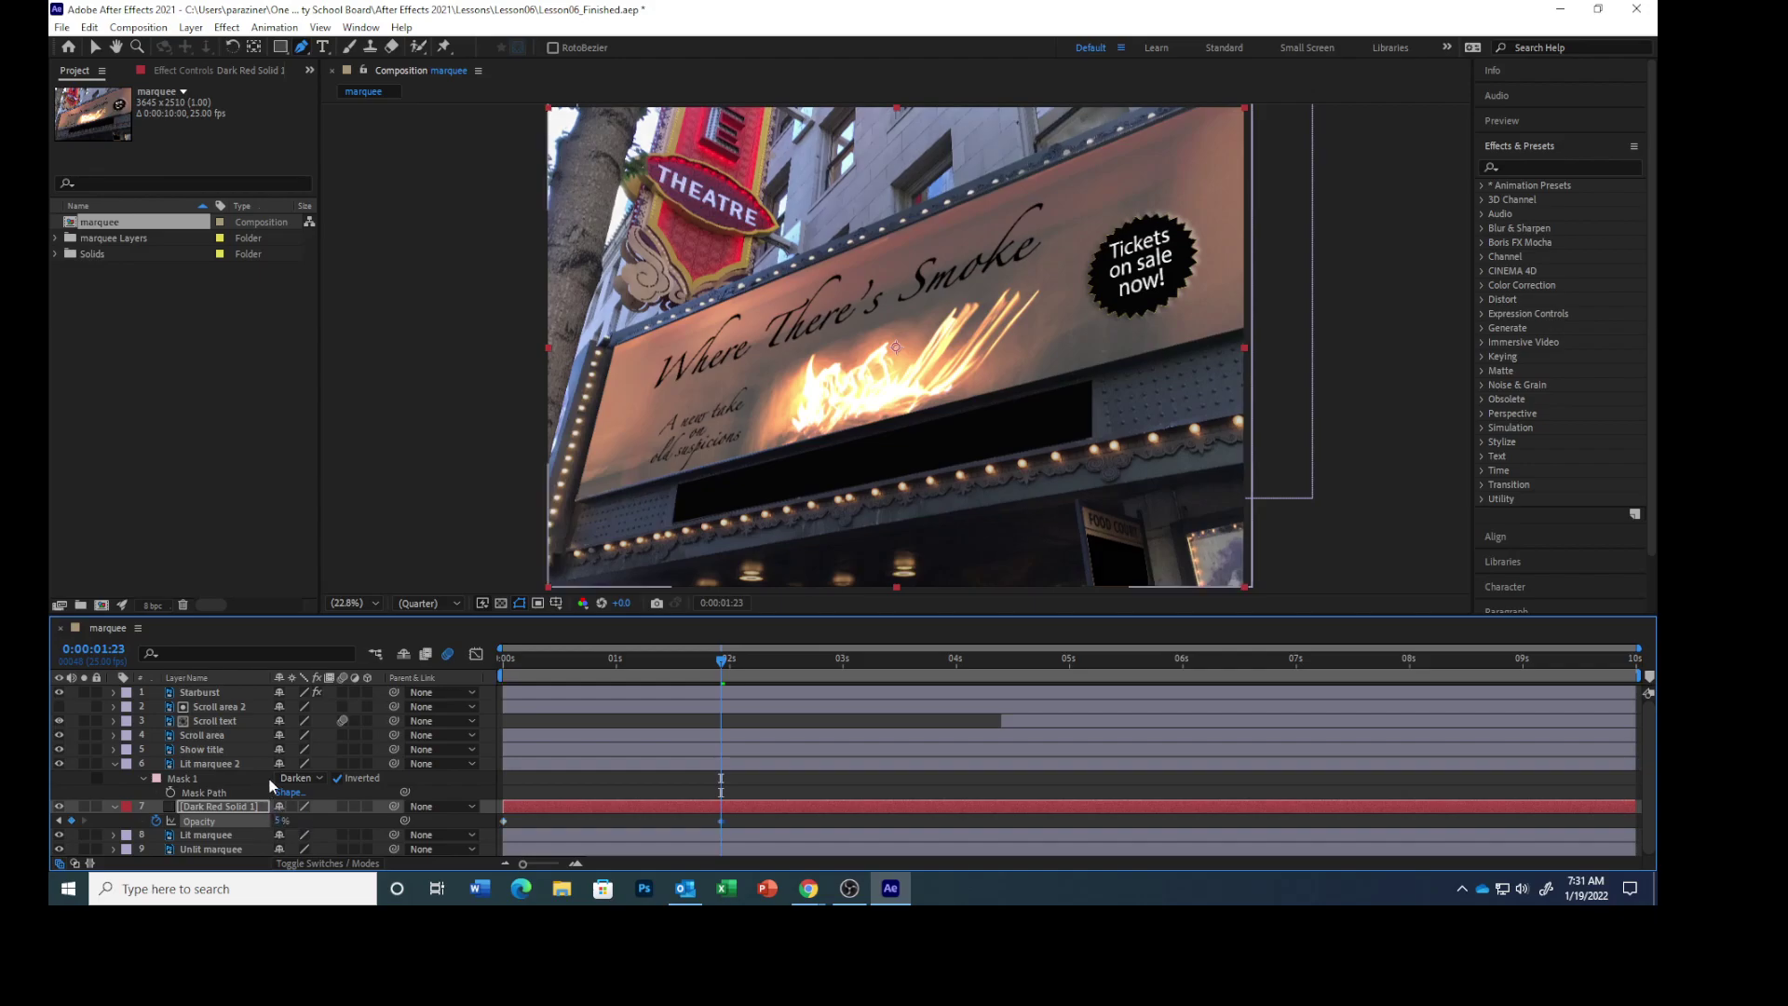
# - Add Opacity keyframes of 5% at 4:09 and 75% at 7:00
pyautogui.click(93, 649)
pyautogui.write('4:')
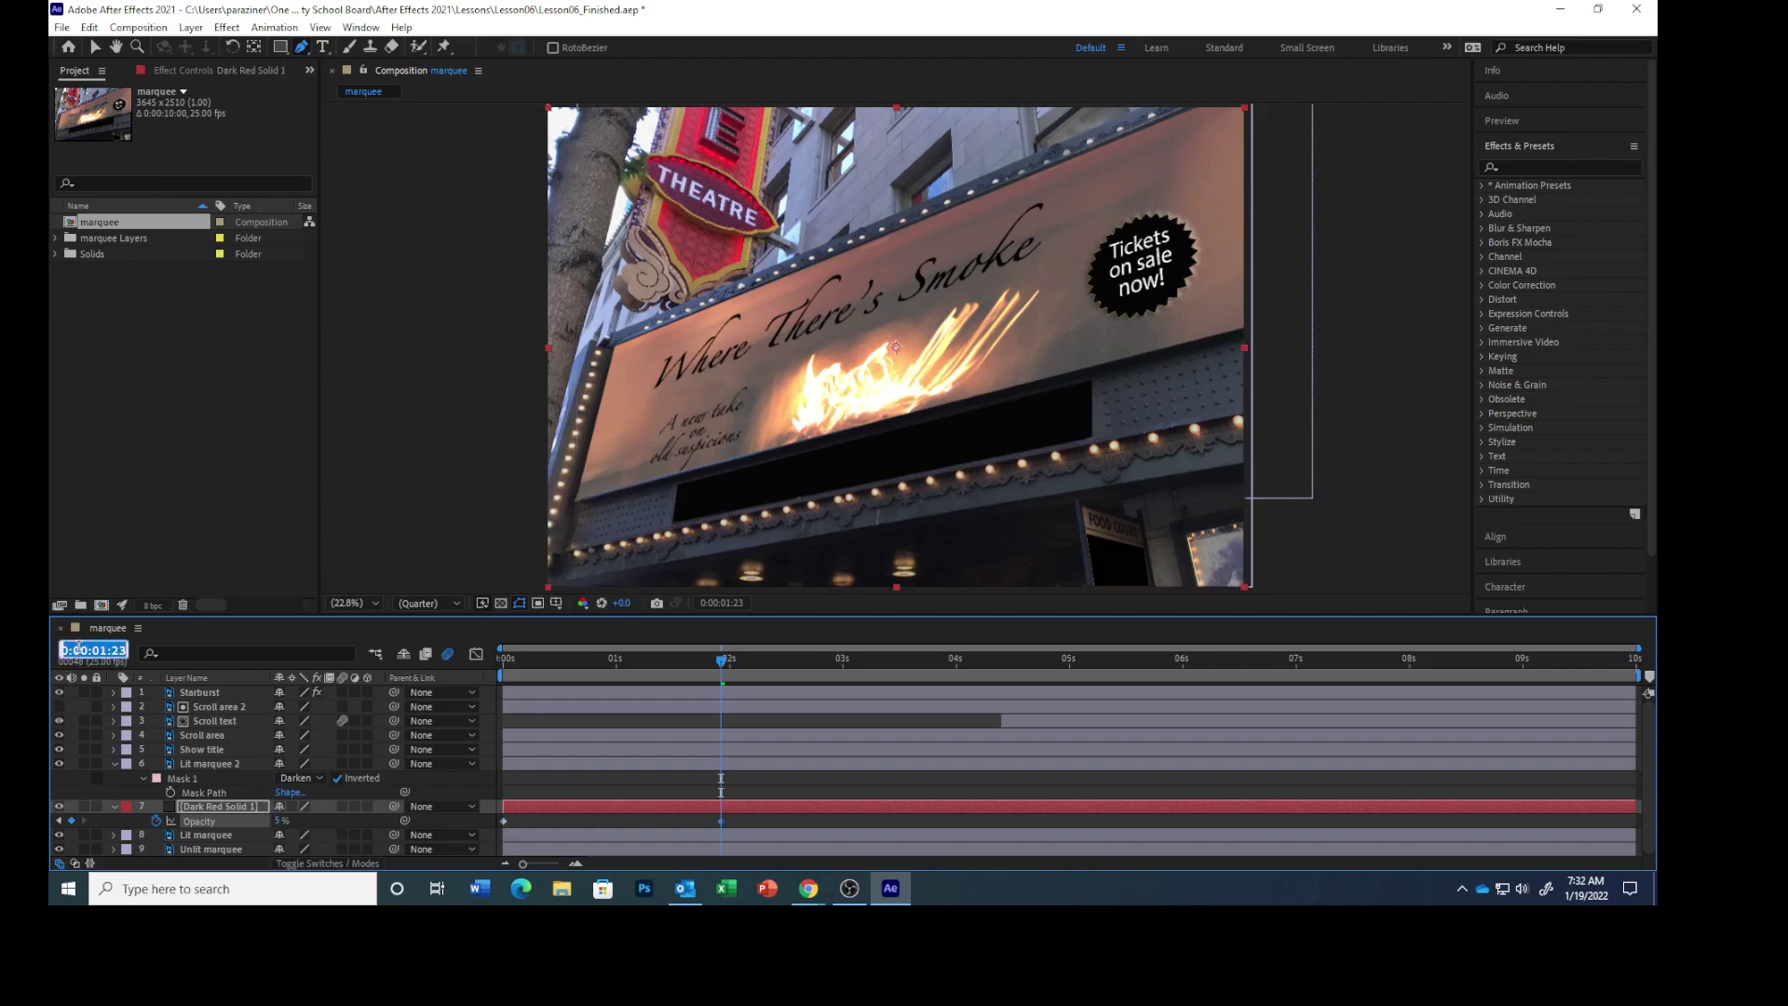
pyautogui.write('09')
pyautogui.press('Return')
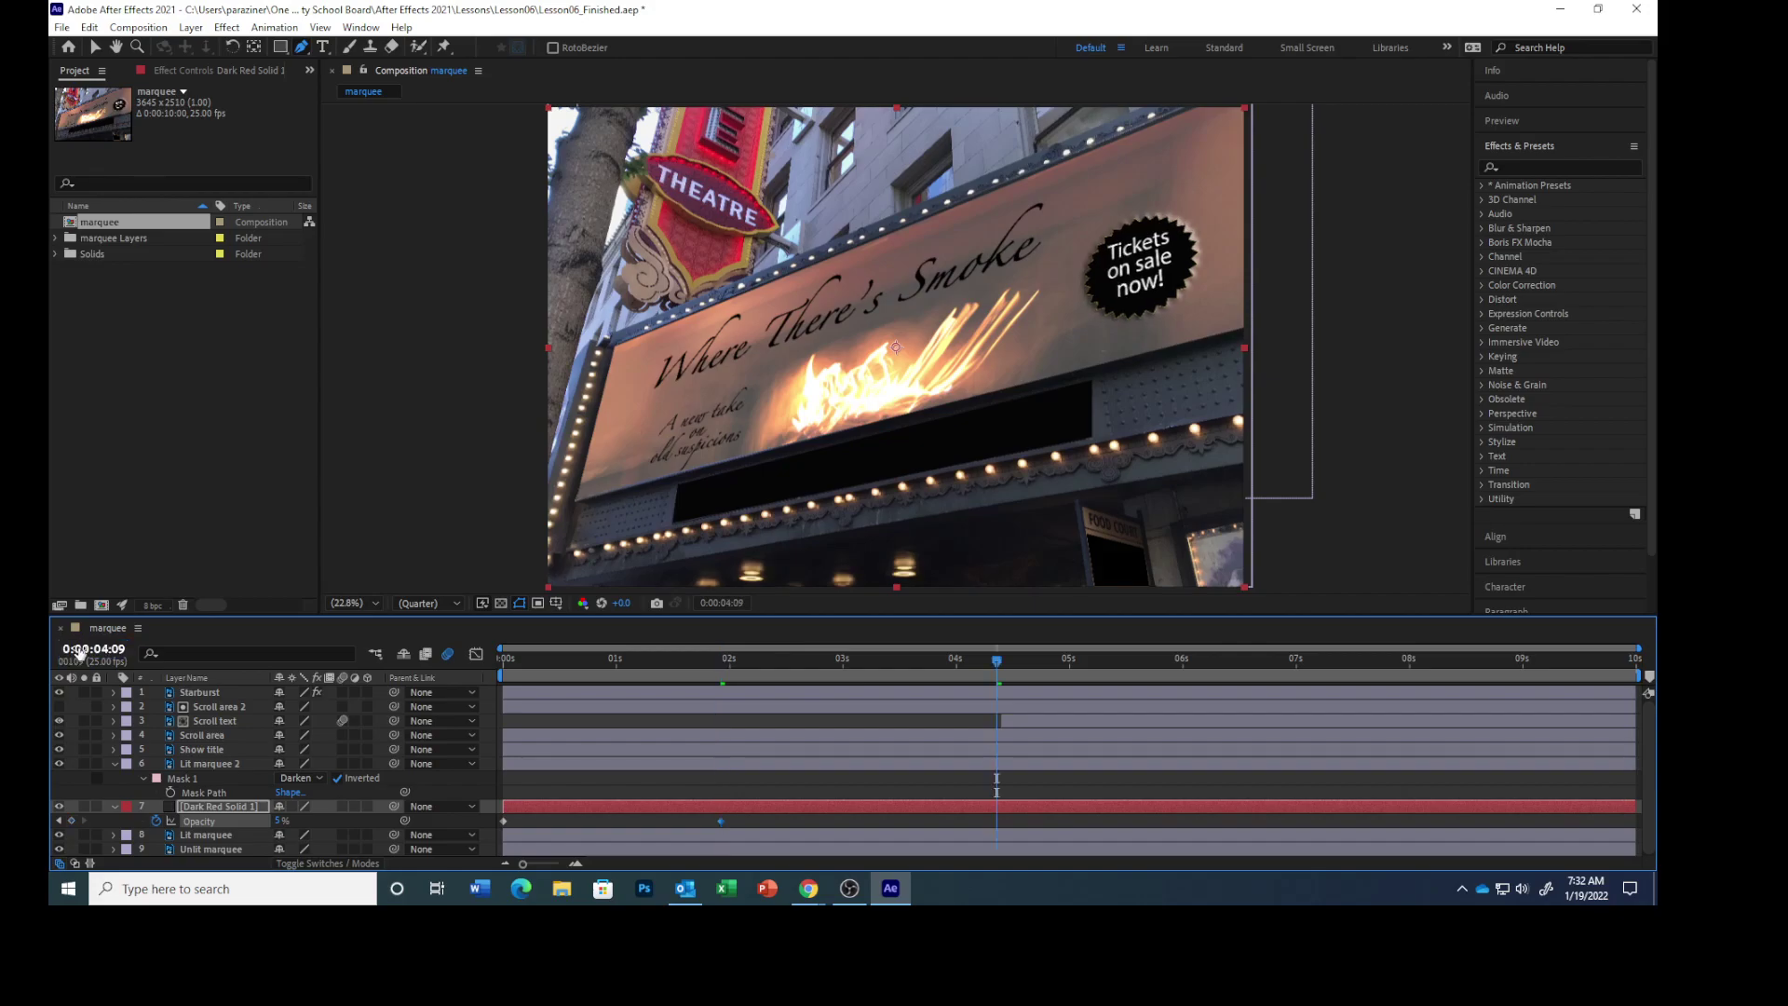
pyautogui.click(73, 822)
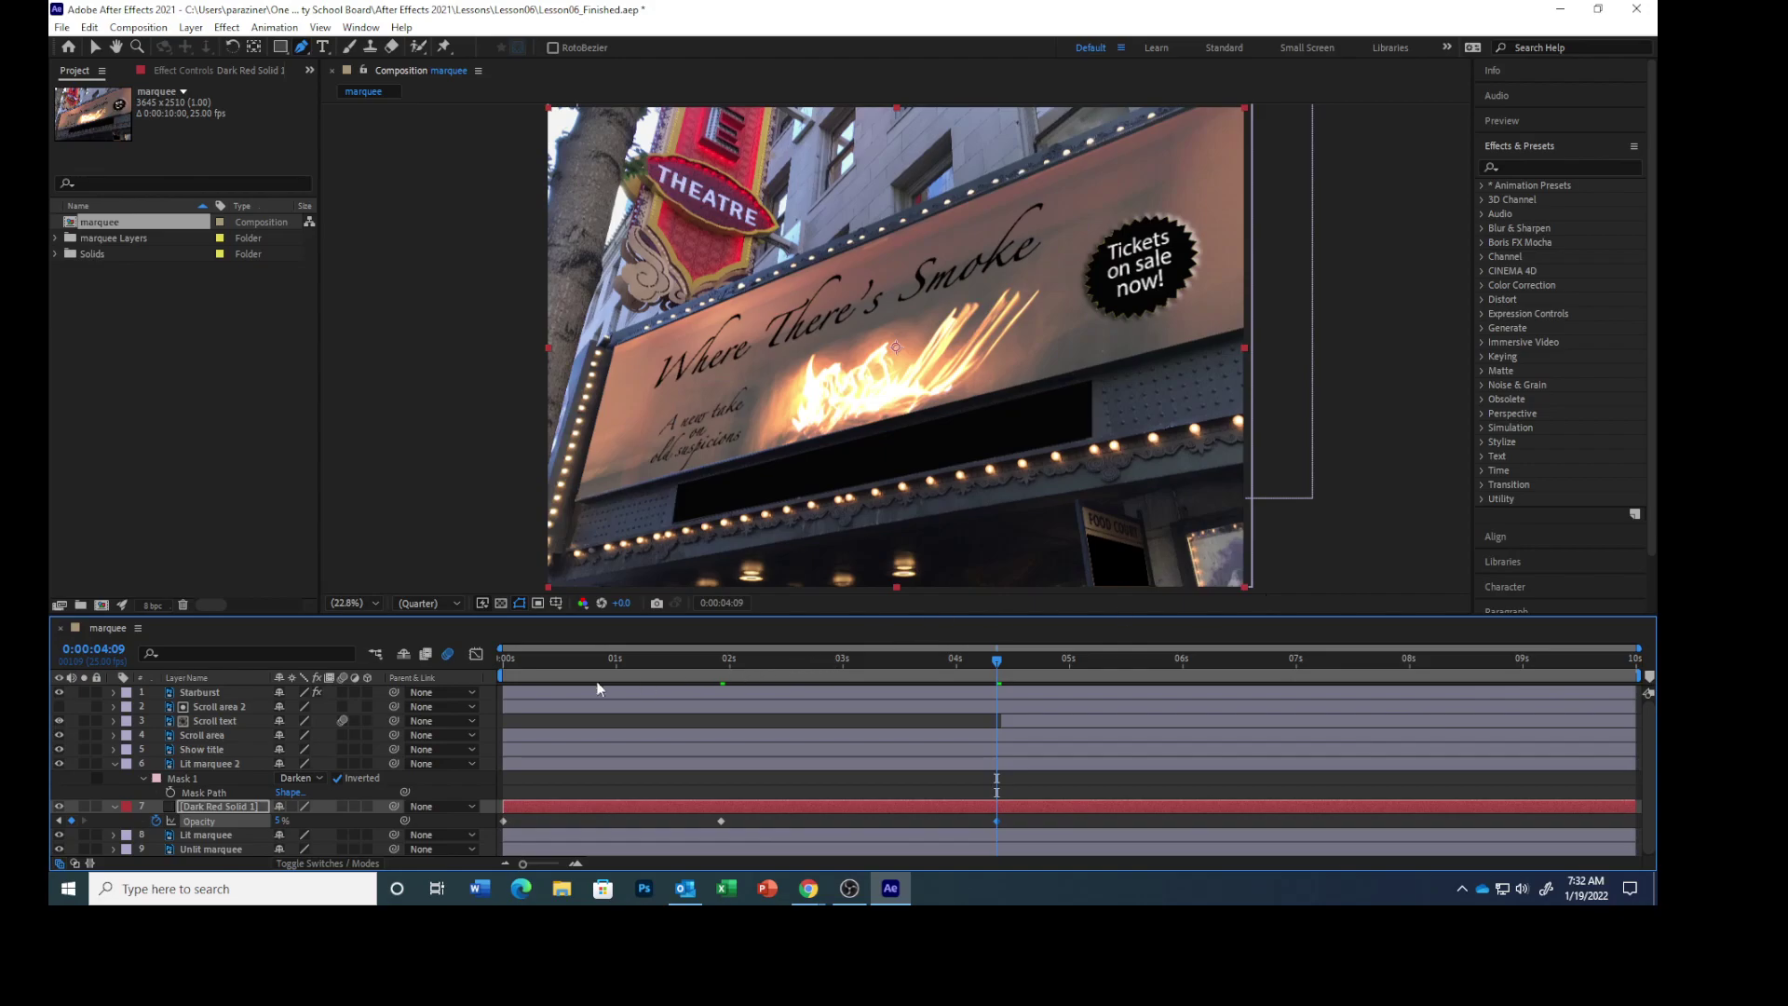
pyautogui.click(97, 650)
pyautogui.write('700')
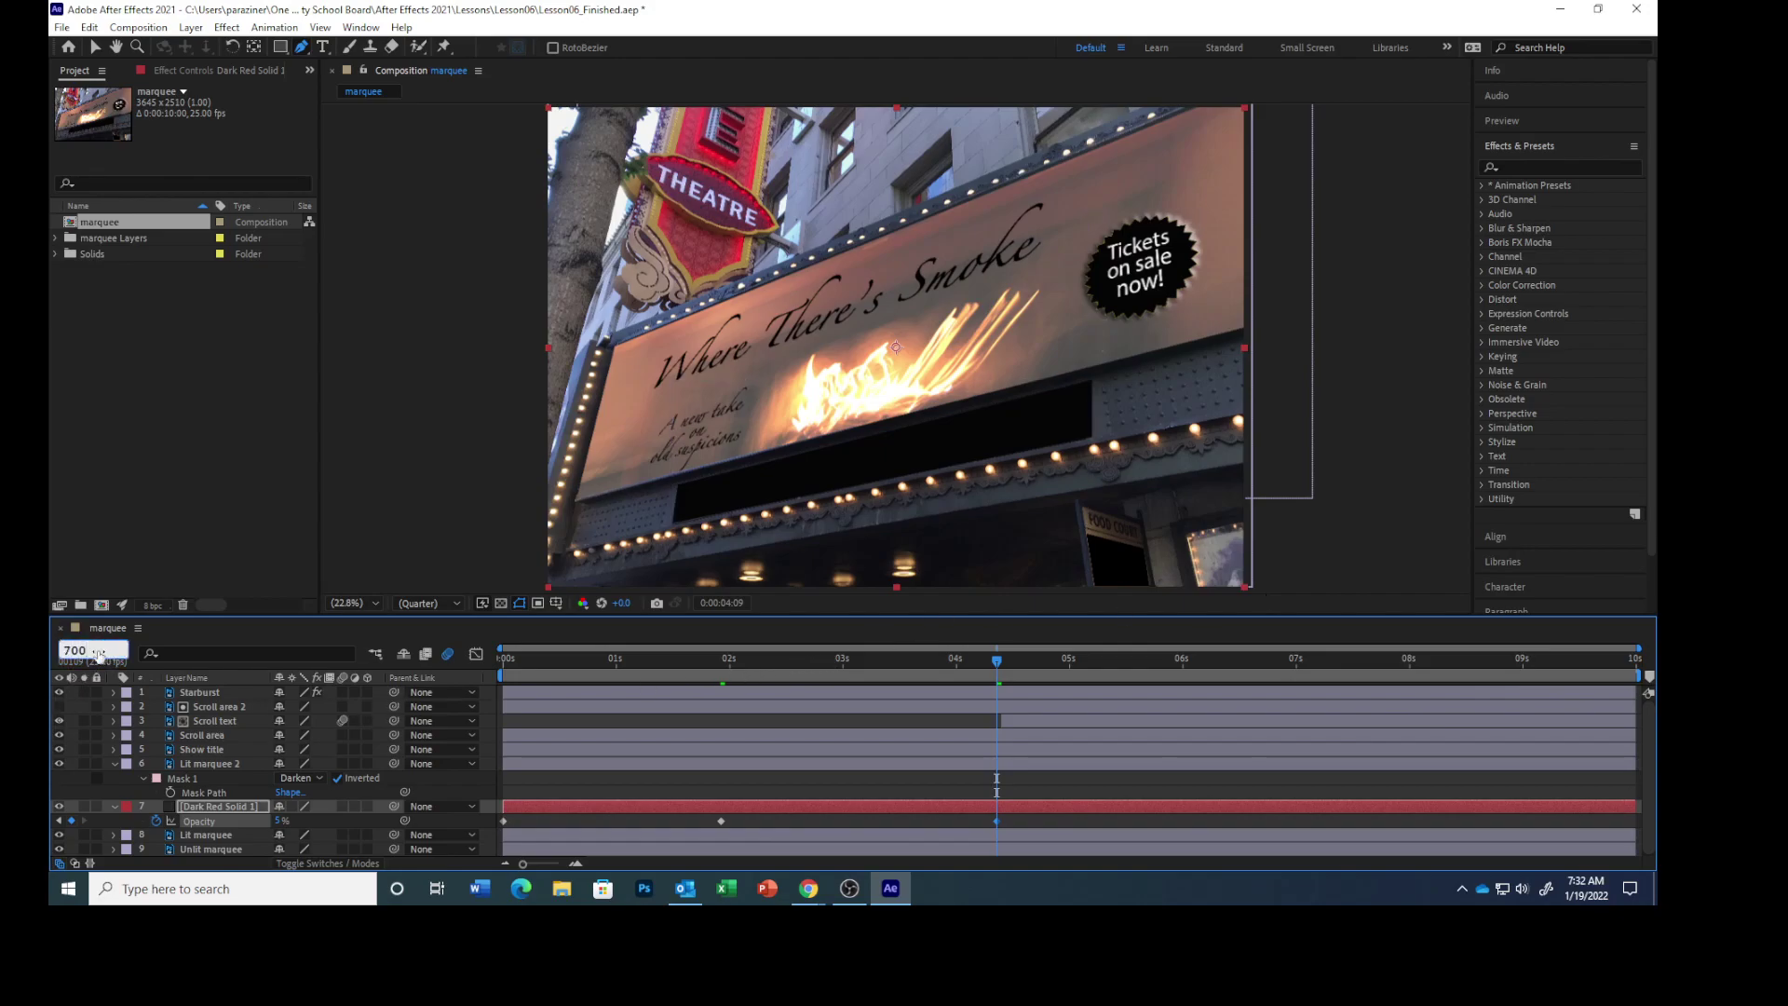
pyautogui.press('Return')
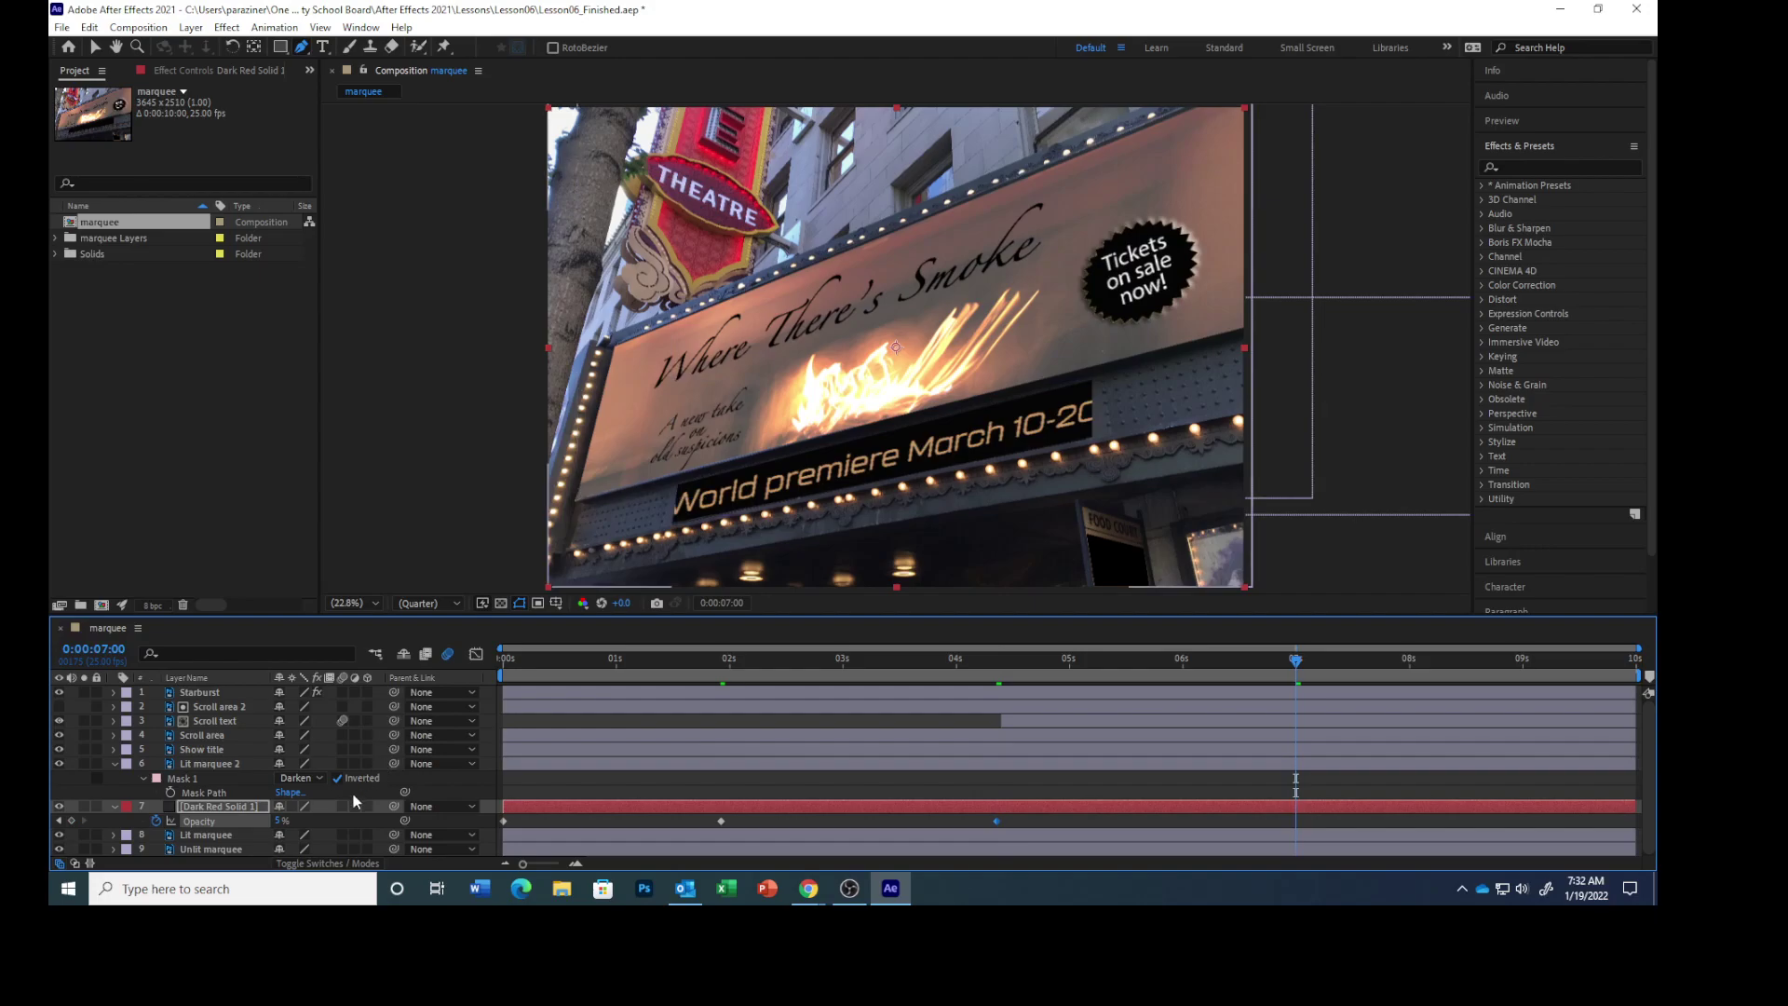
pyautogui.click(278, 821)
pyautogui.write('75')
pyautogui.press('Return')
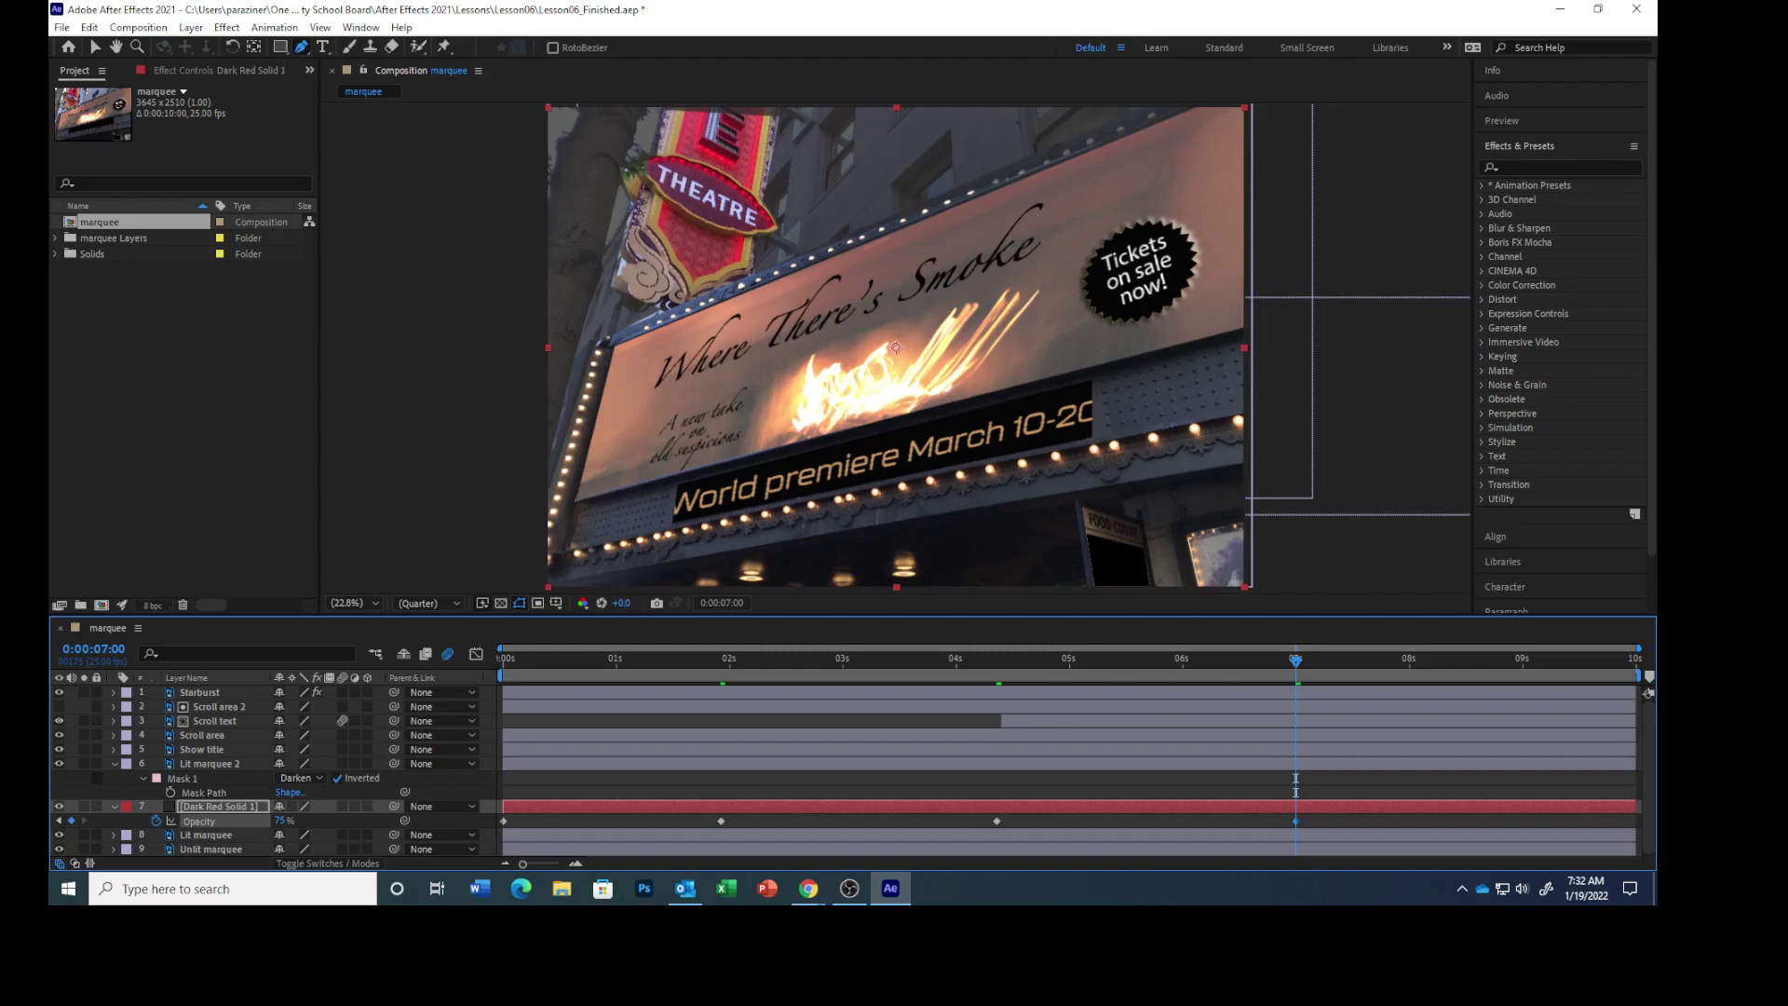
# - Preview the darkening animation from the composition start, then stop playback
pyautogui.press('Home')
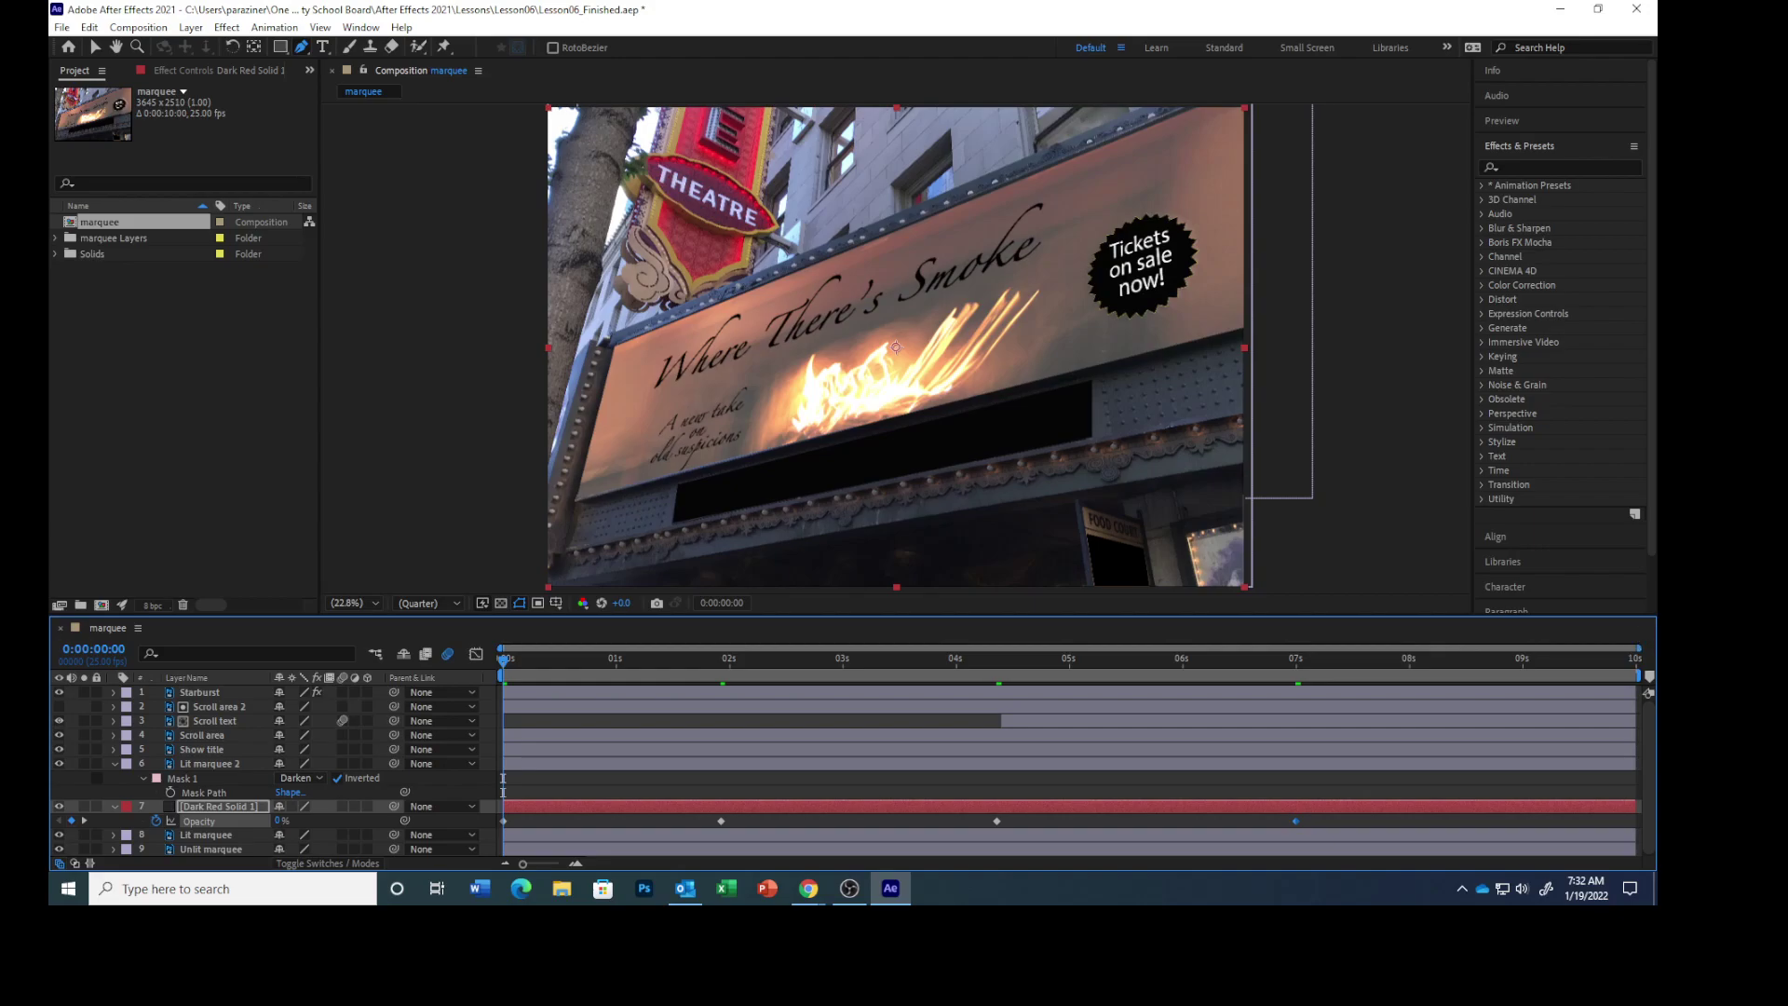
pyautogui.press('space')
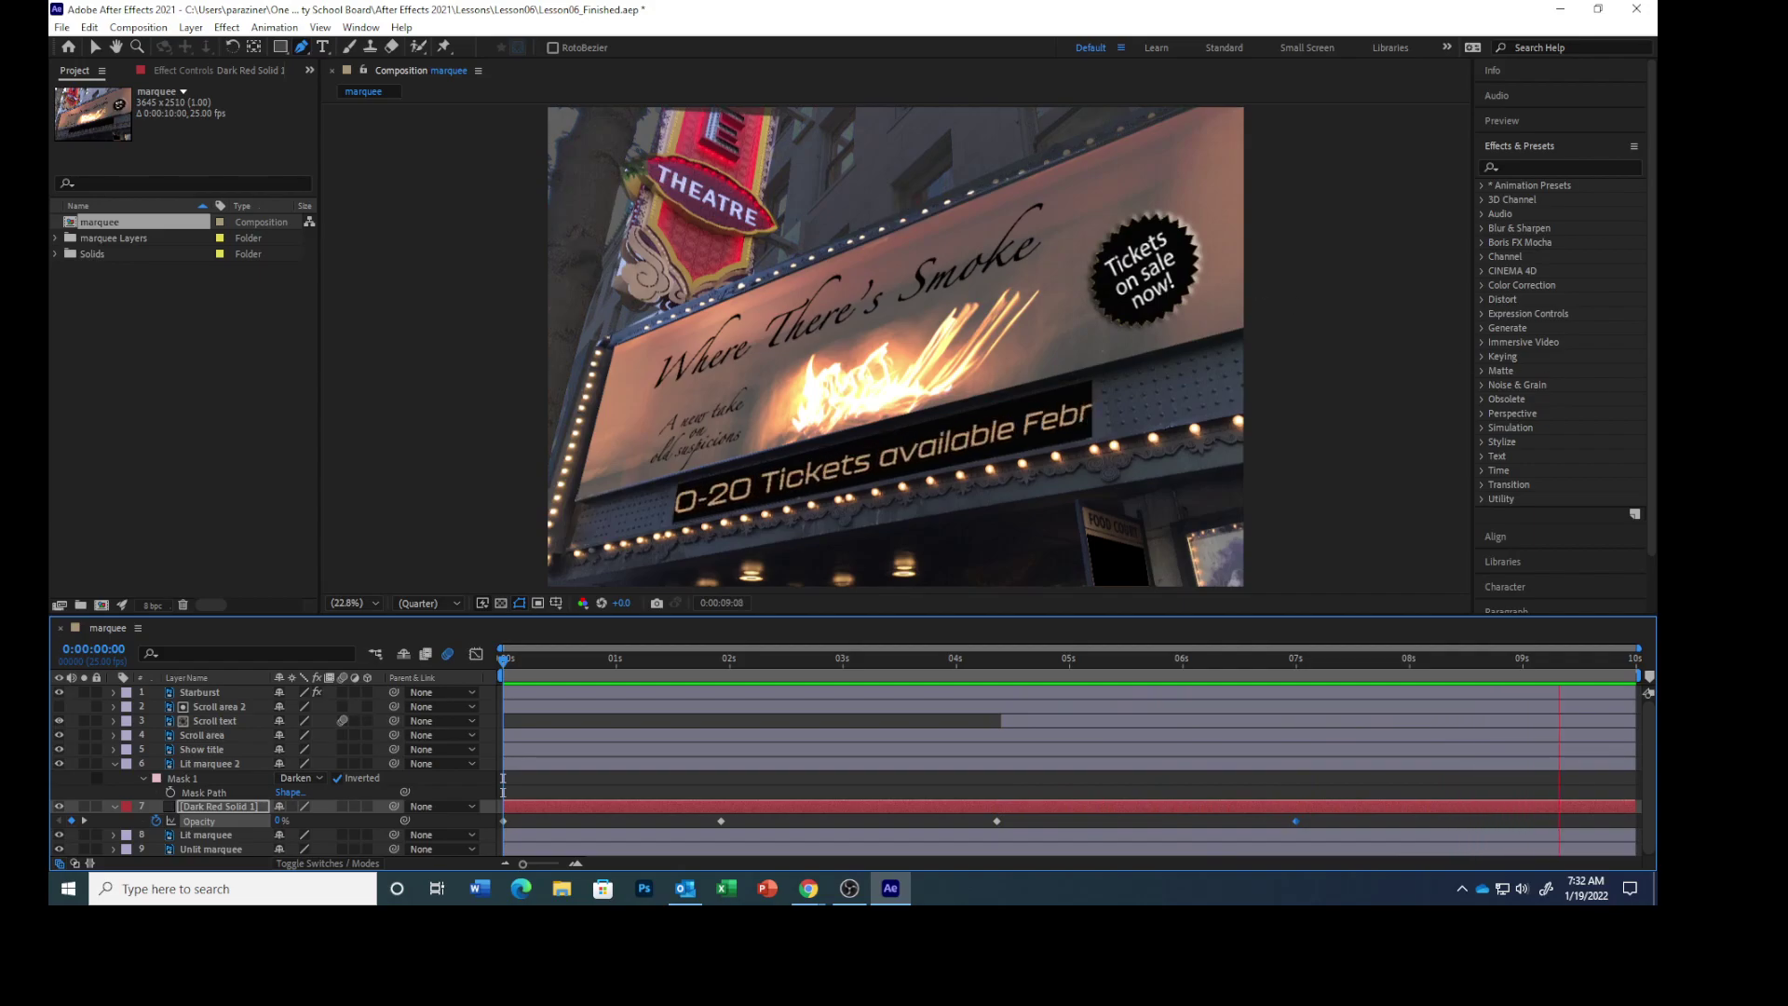
pyautogui.press('space')
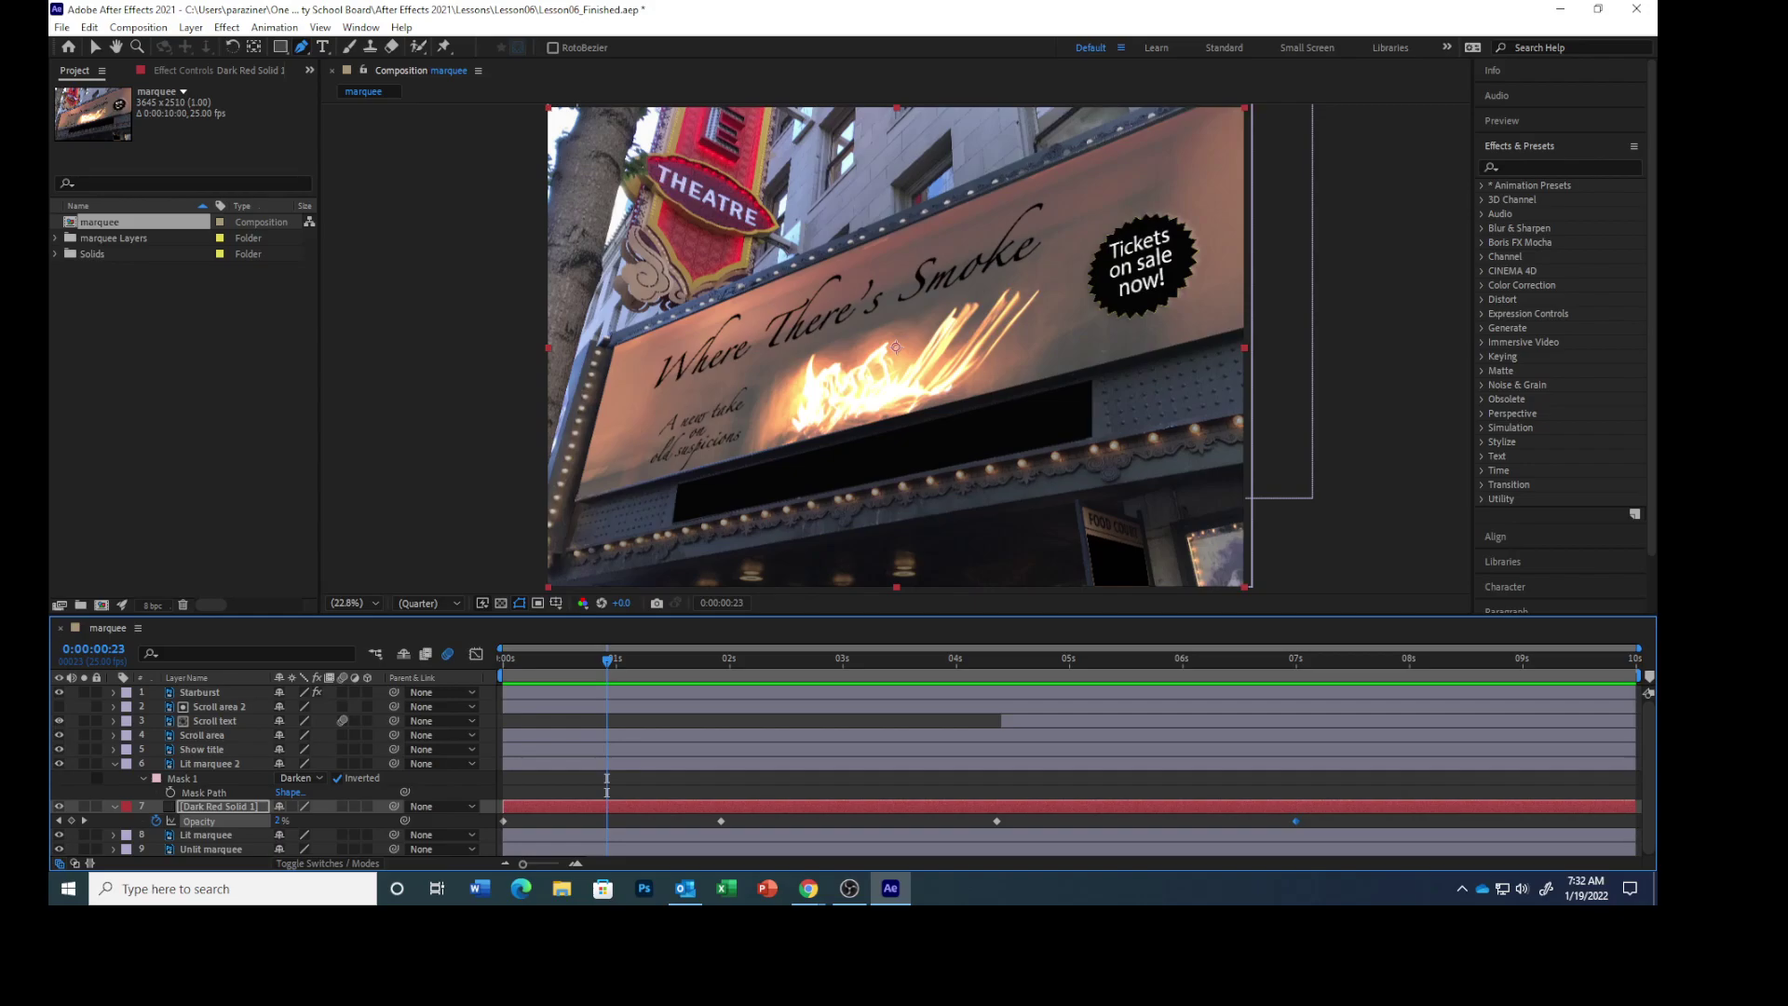
# - Save the Lesson06_Finished.aep project with File > Save
pyautogui.hotkey('alt', 'Tab')
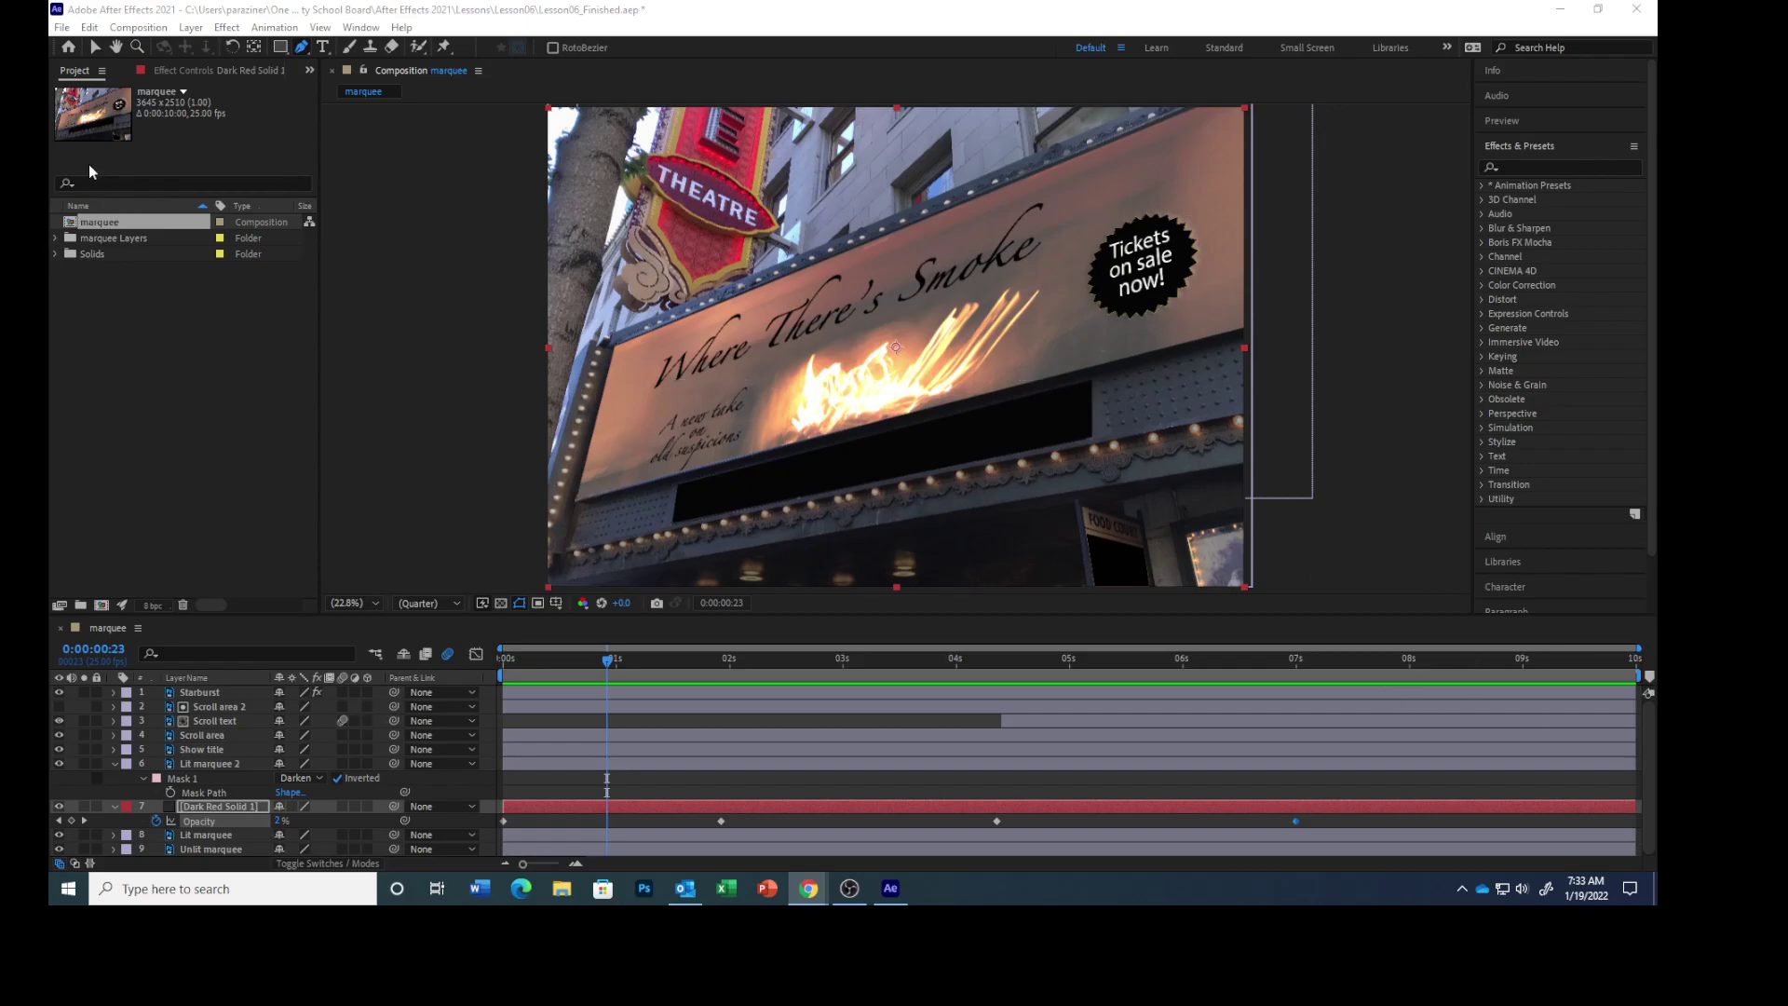
pyautogui.click(62, 27)
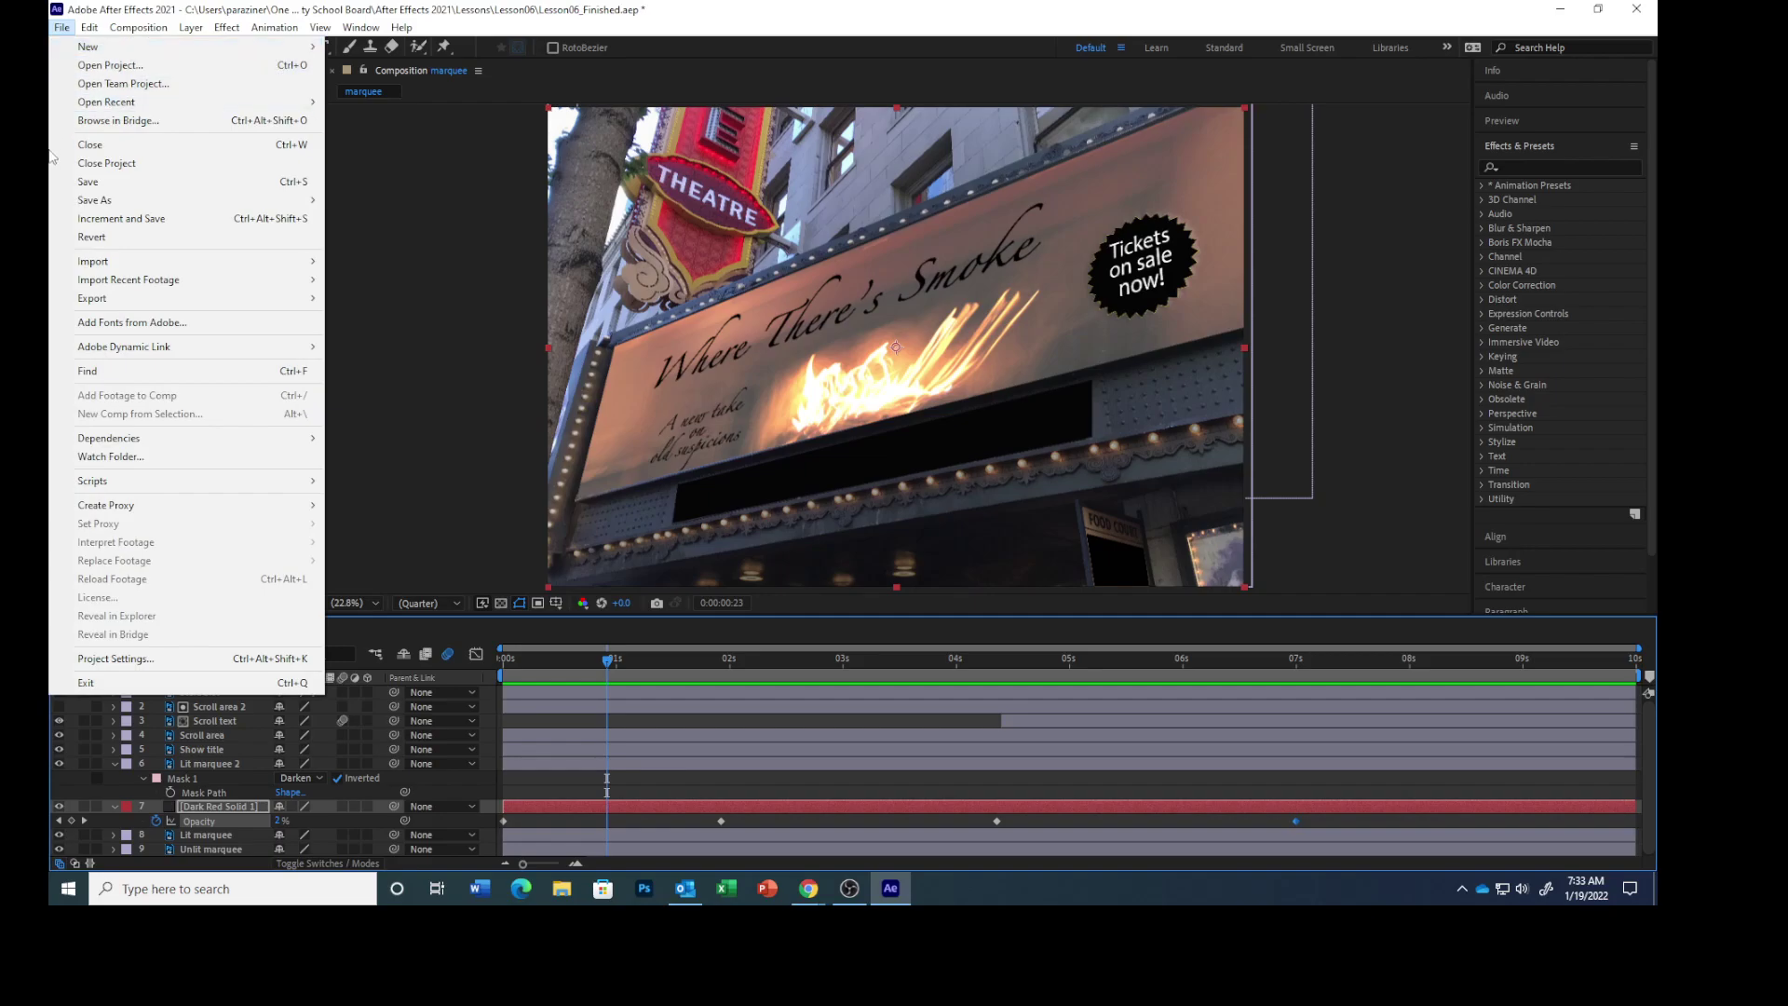
pyautogui.click(84, 183)
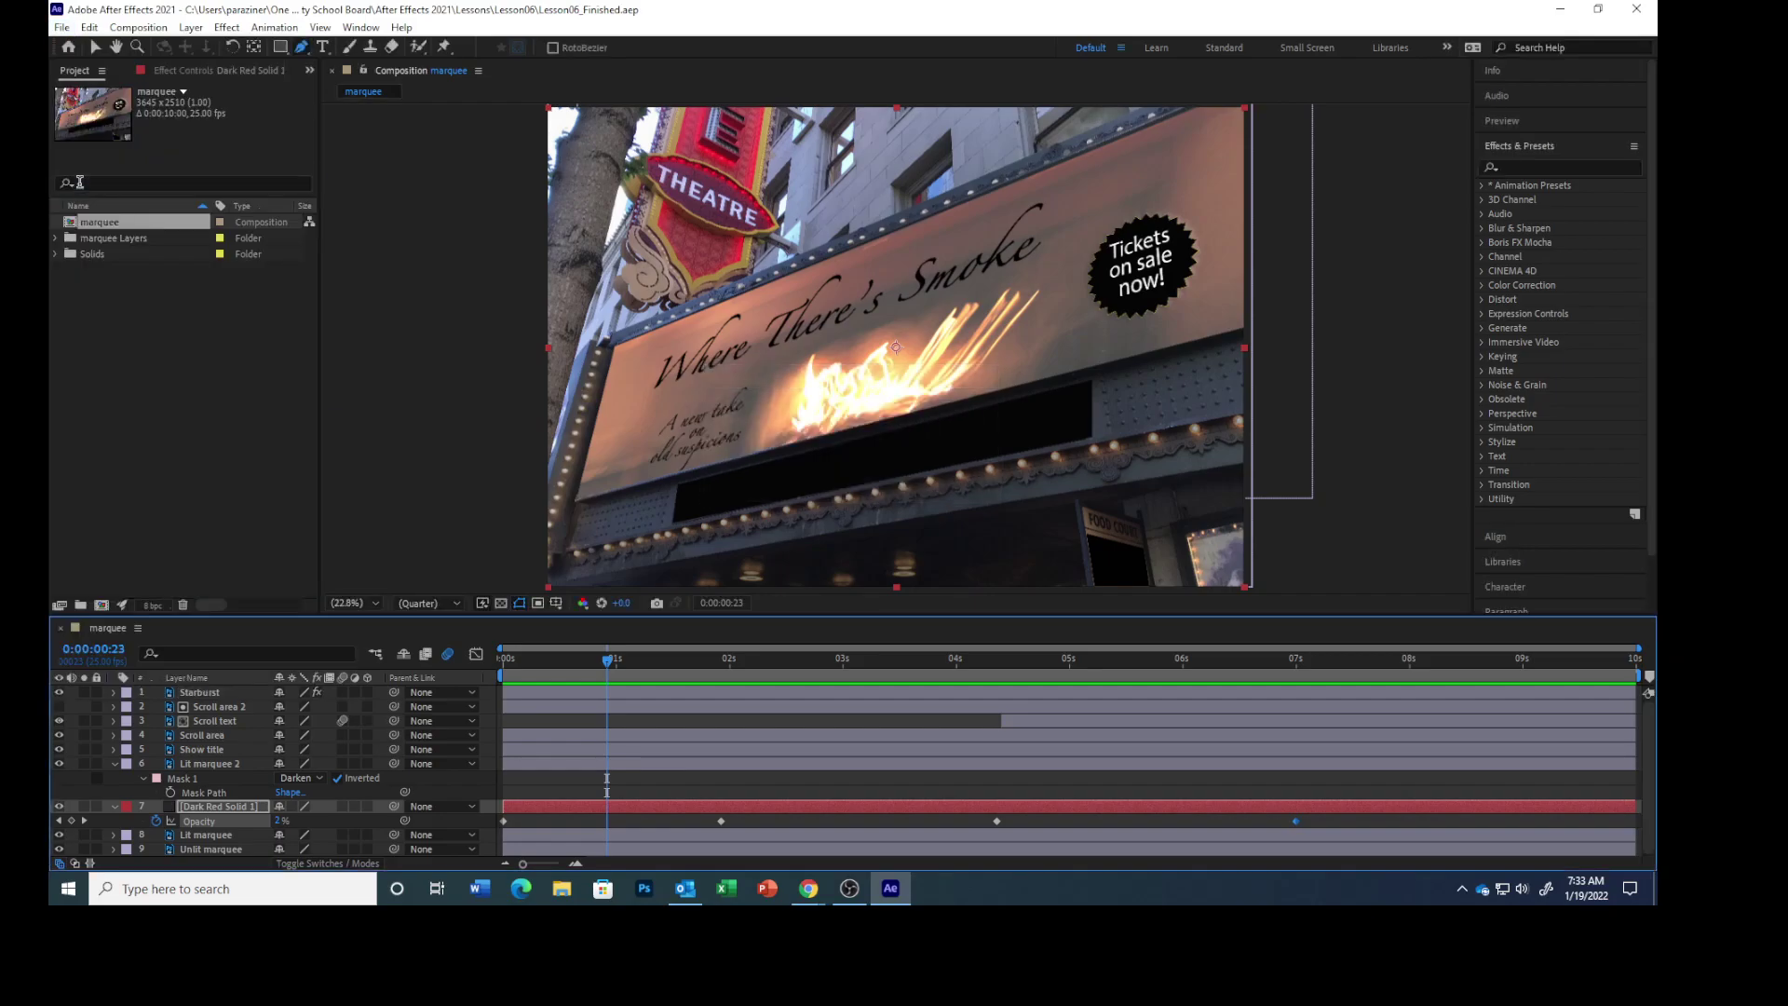